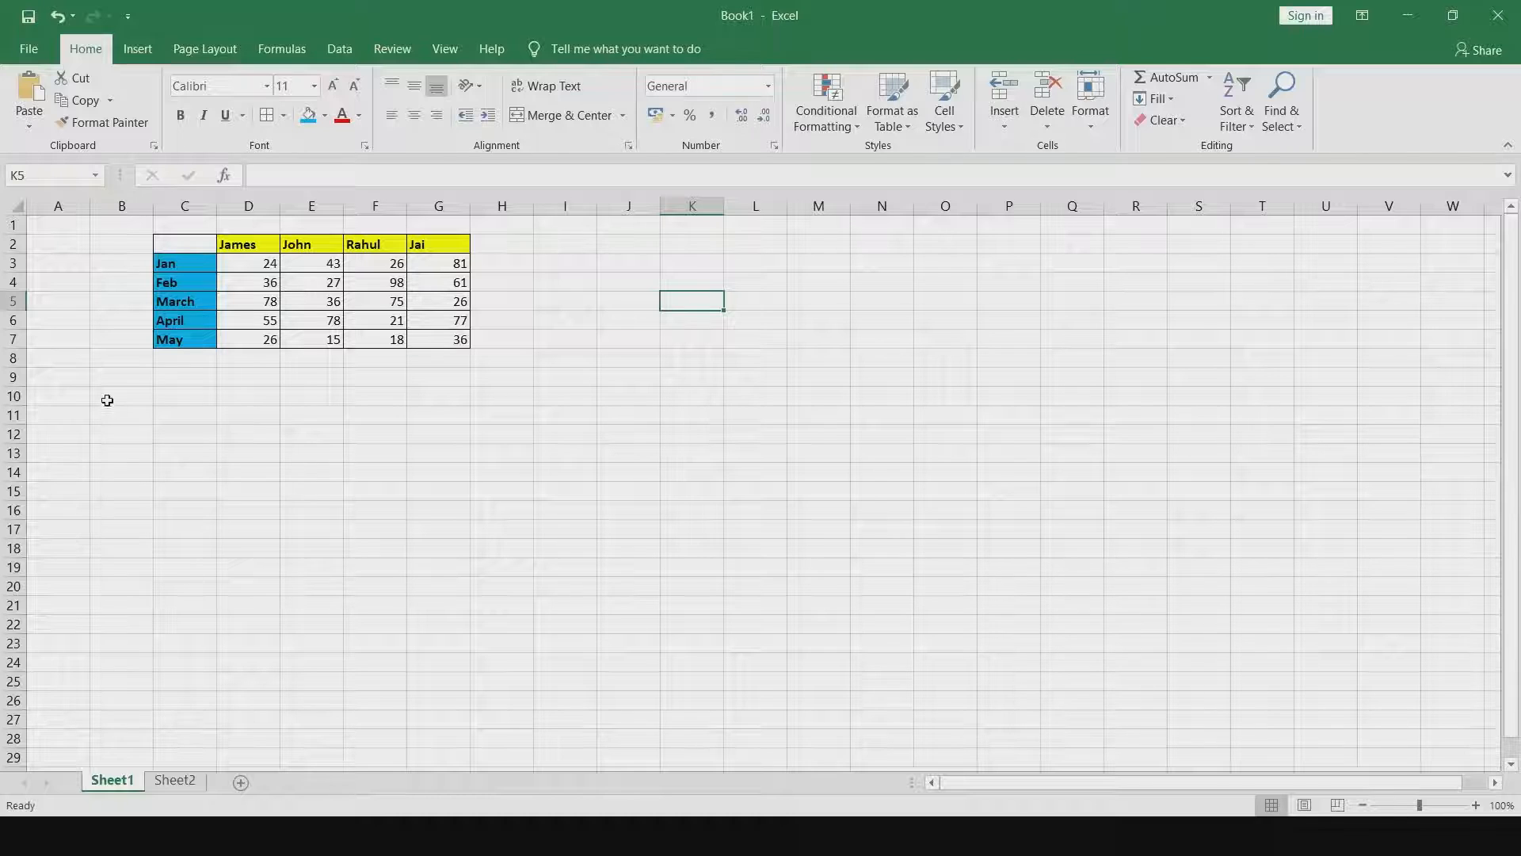
Enter the heading "Offset" in cell D10 below the sales table.
click(226, 396)
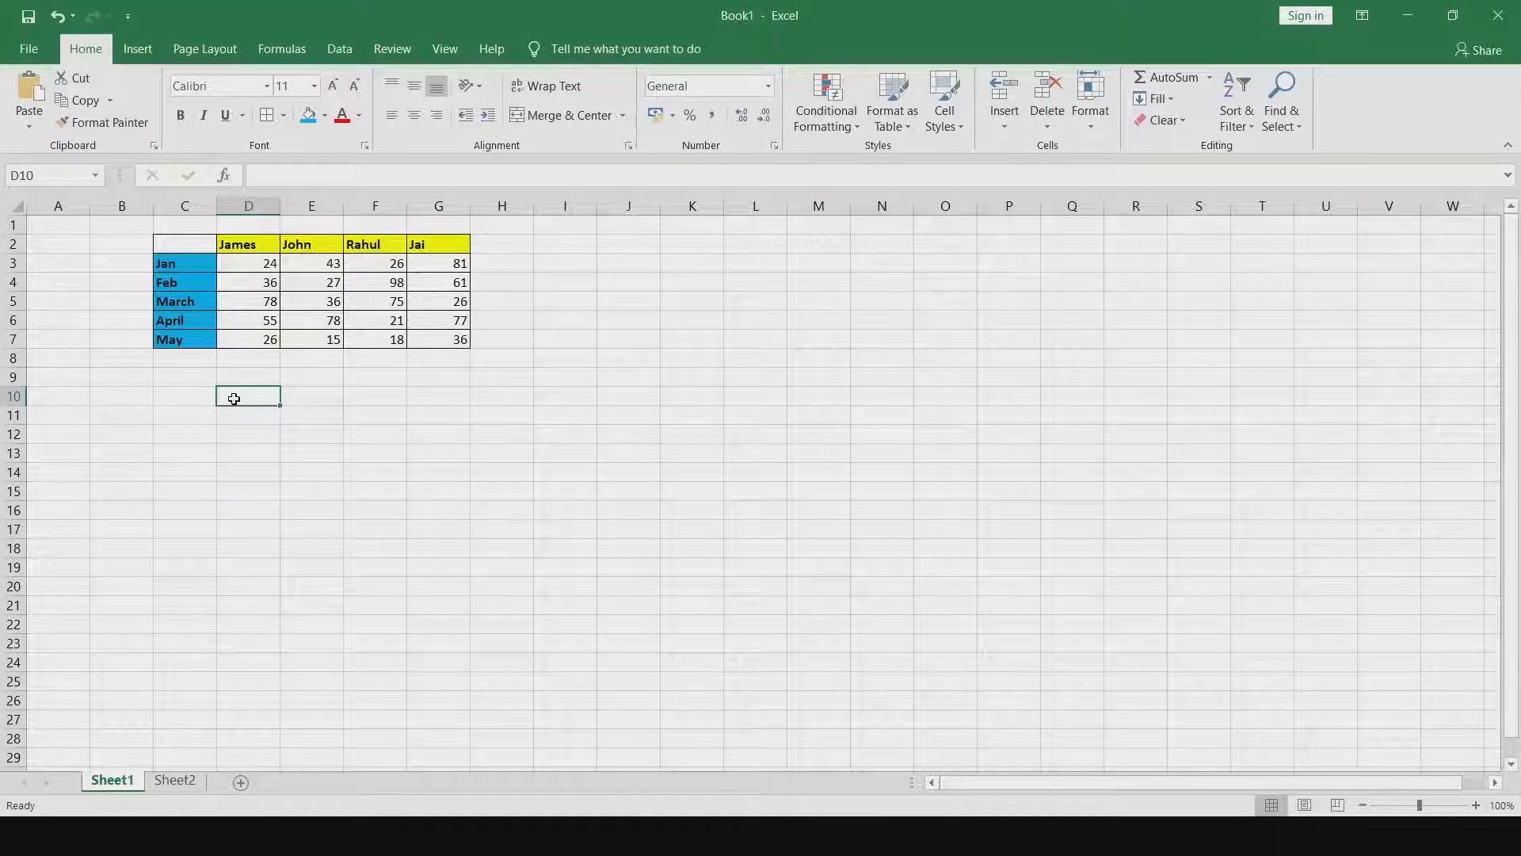
text(Ofs)
key(BackSpace)
text(fset)
key(Return)
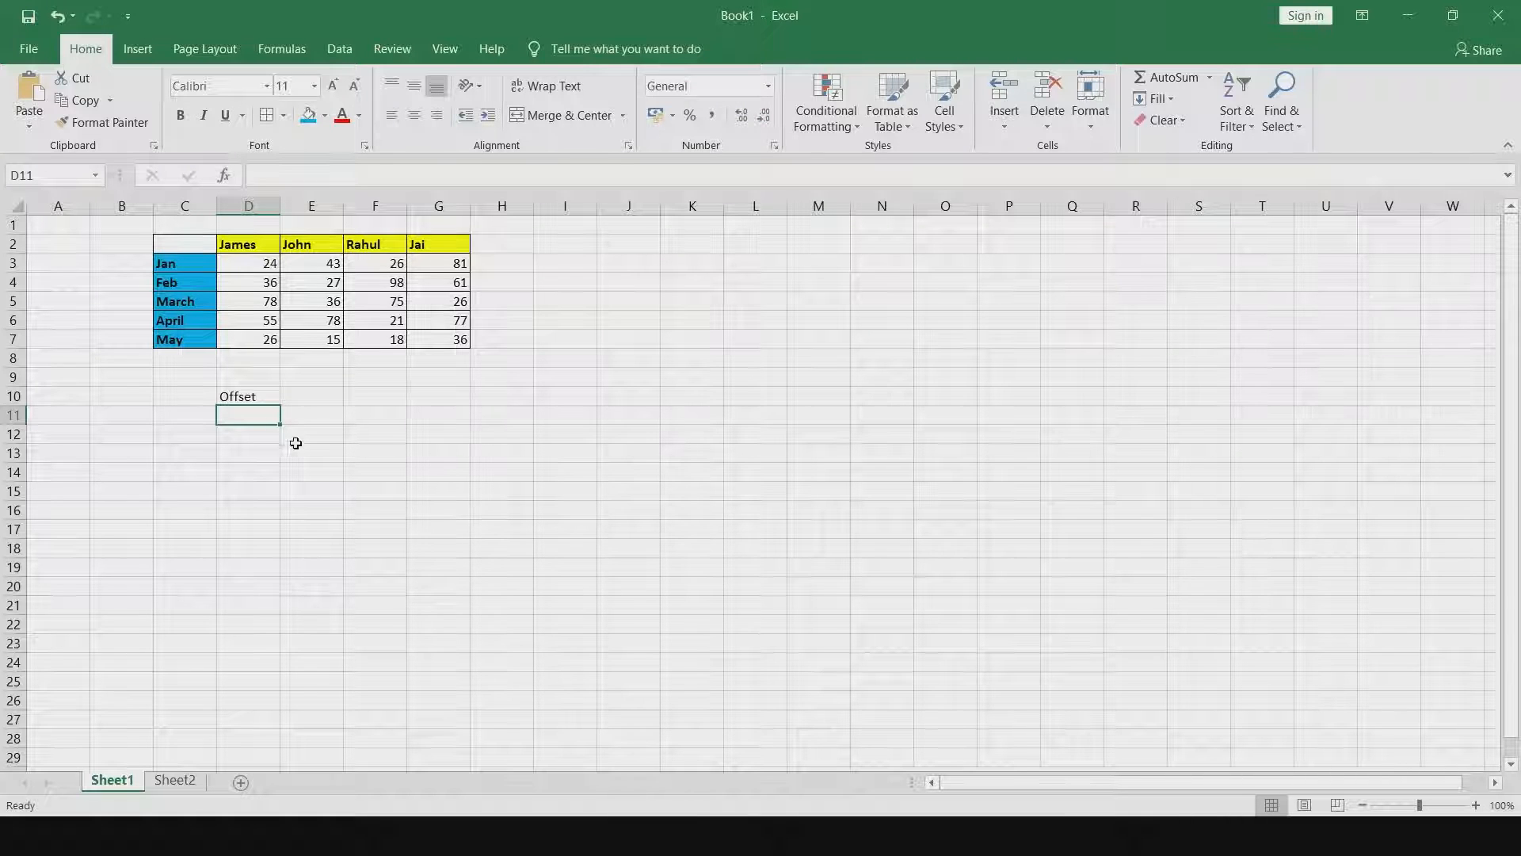
Enter the formula =OFFSET(C2,3,2) in cell D12, using C2 as the reference cell.
click(246, 433)
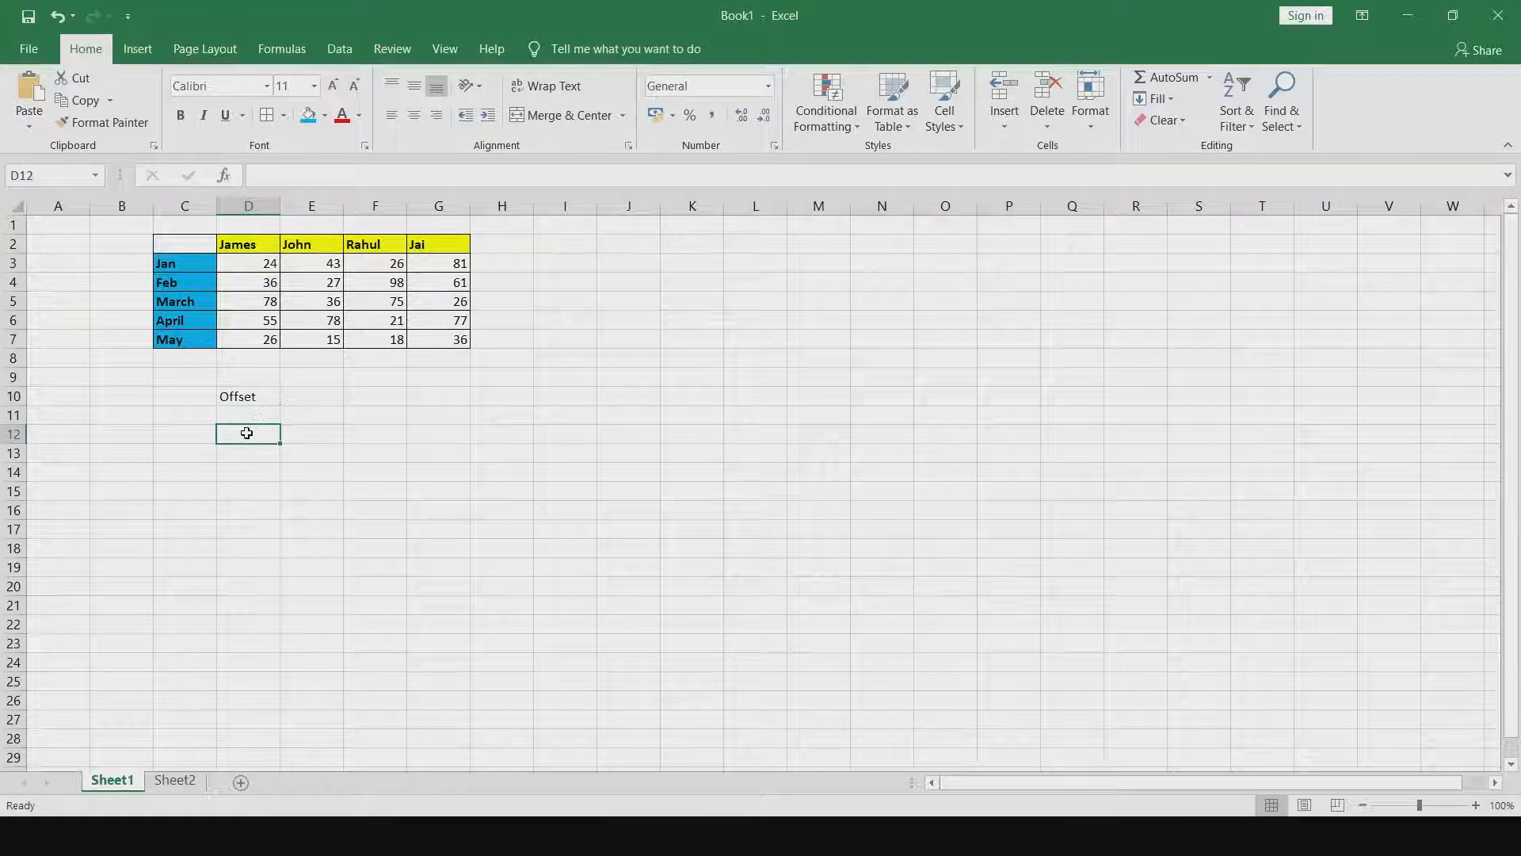
text(=offset)
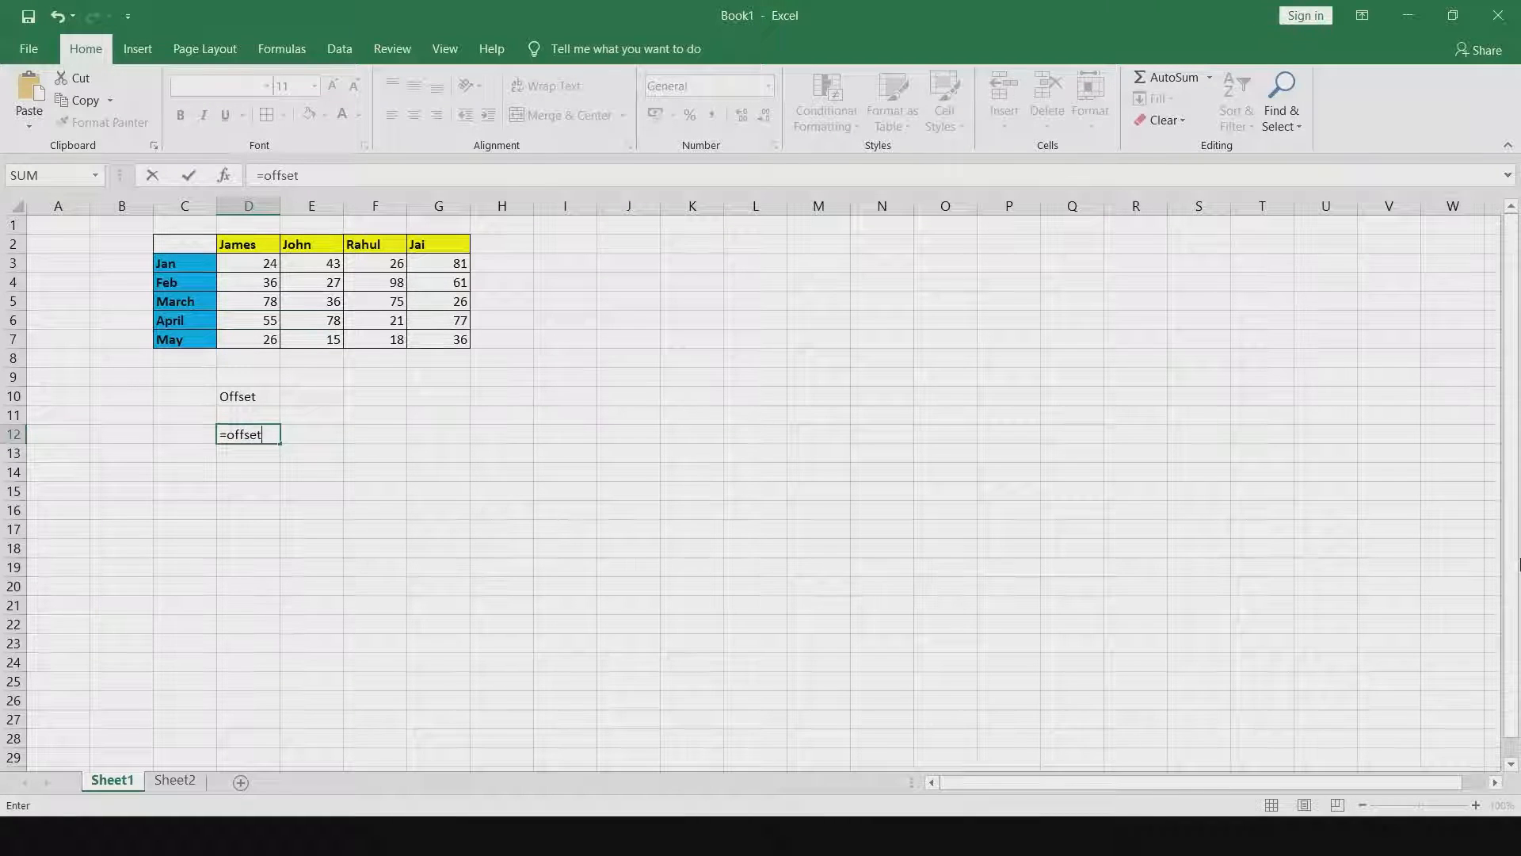
key(Tab)
click(183, 241)
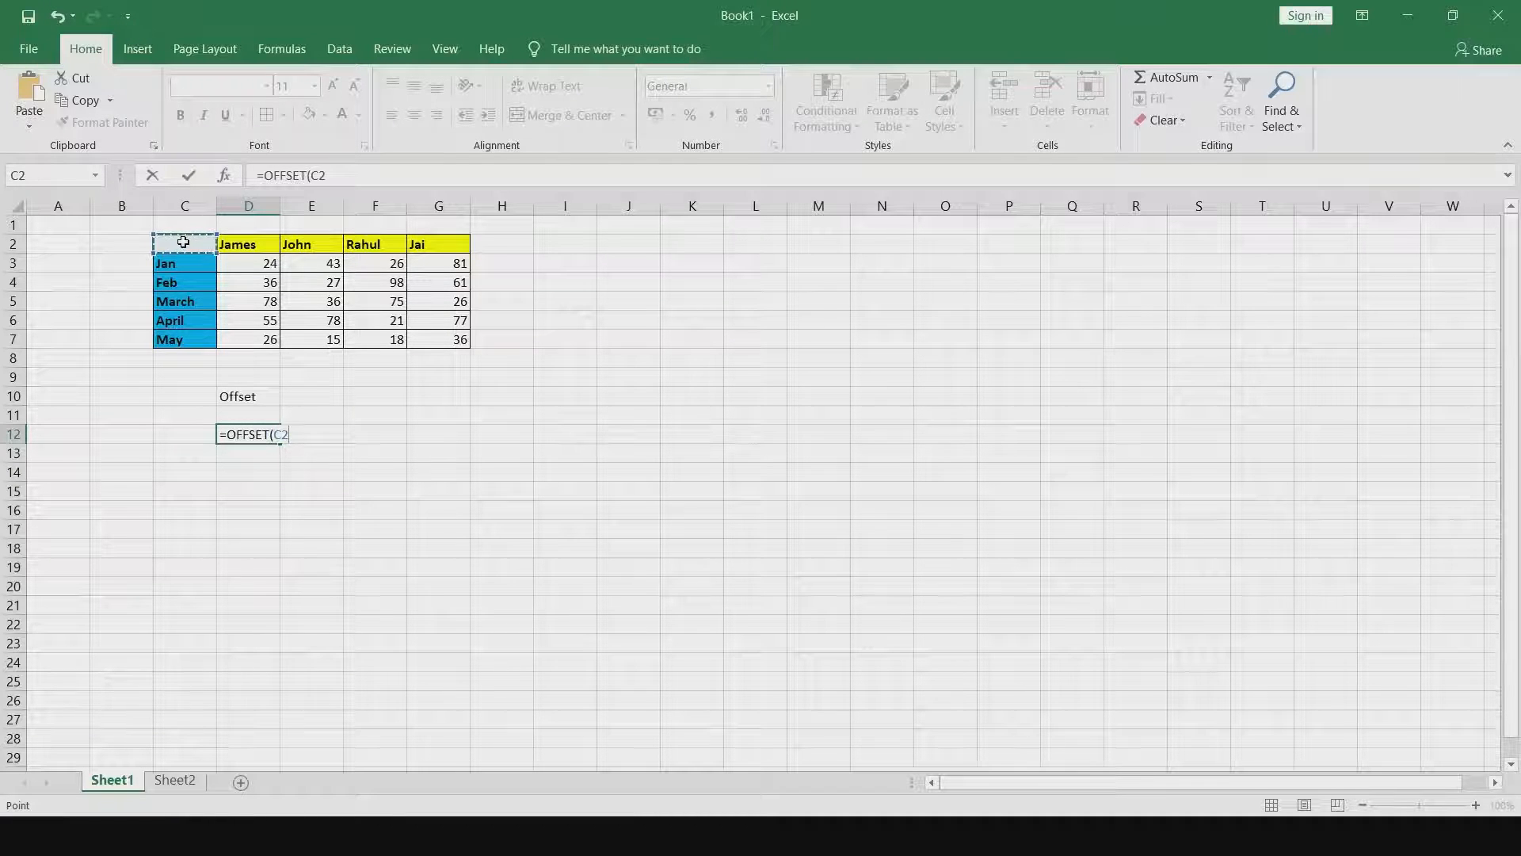
text(,)
text(3,)
text(2)
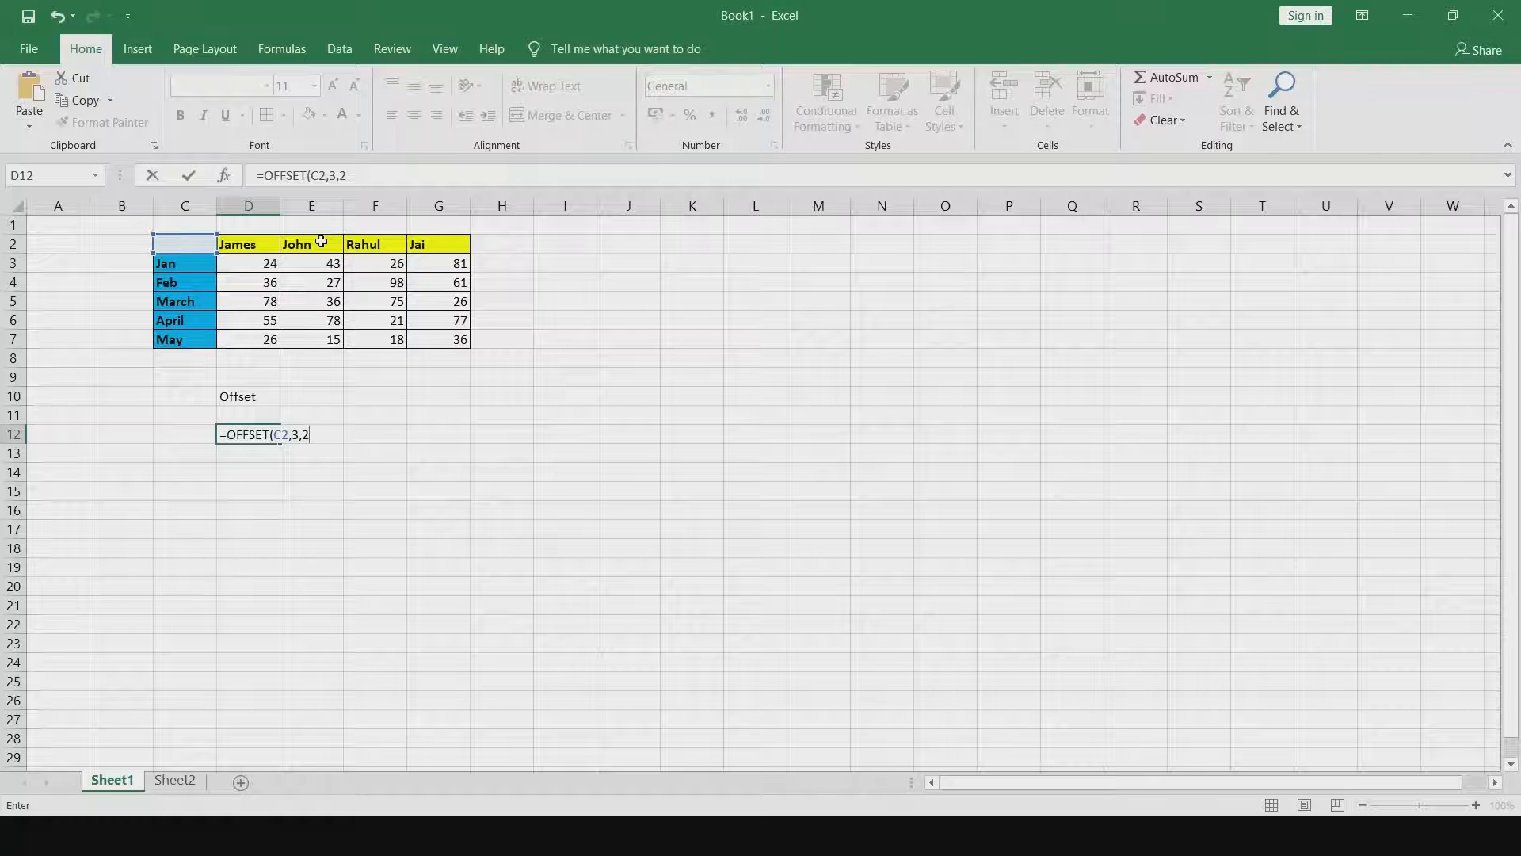
text())
key(Return)
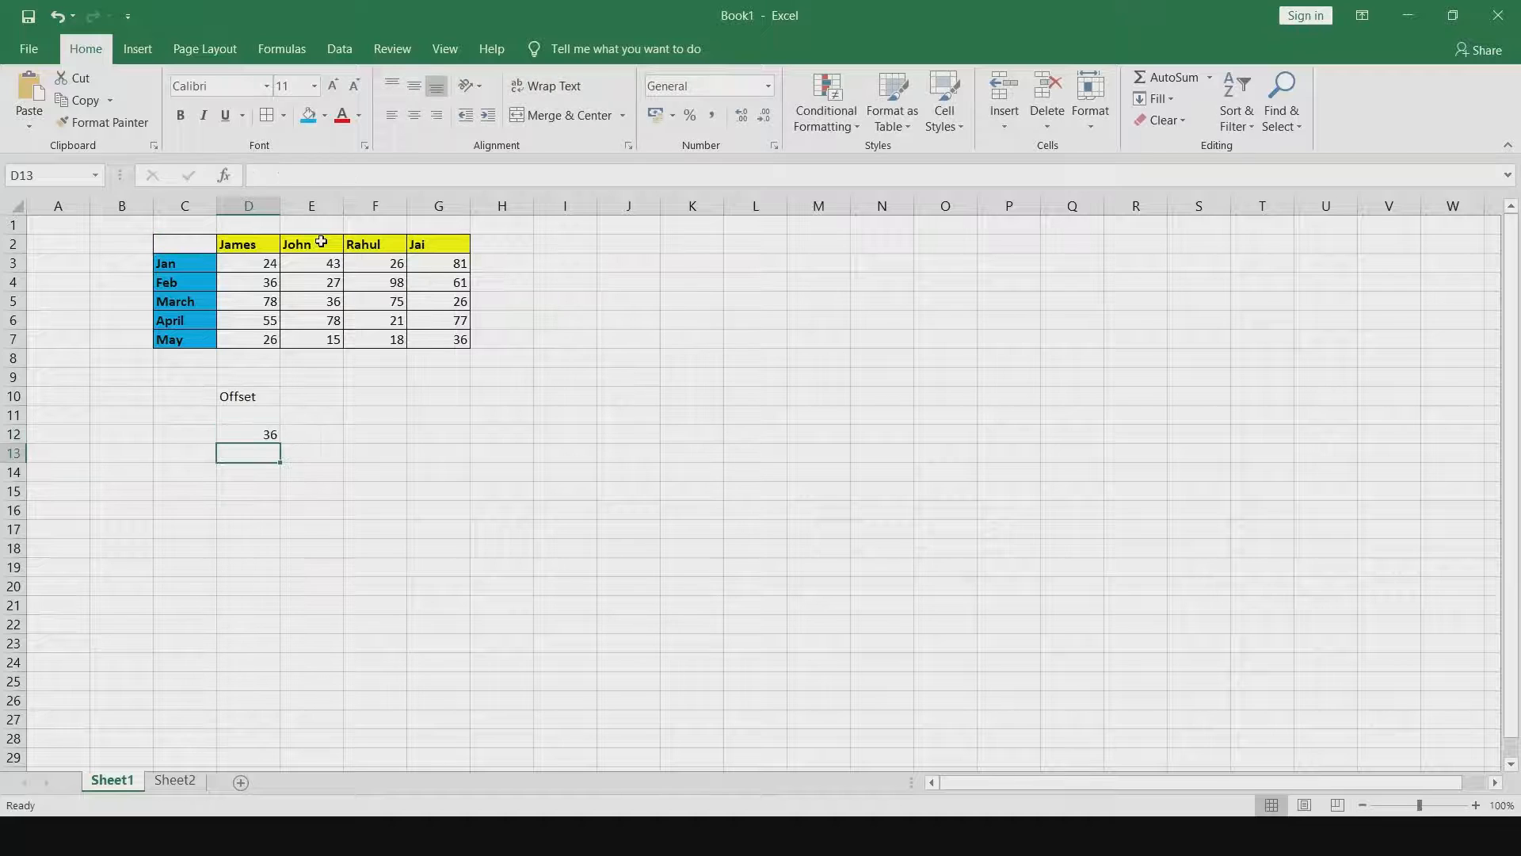
Give cell E5, the value the formula points to, an orange fill colour.
click(334, 301)
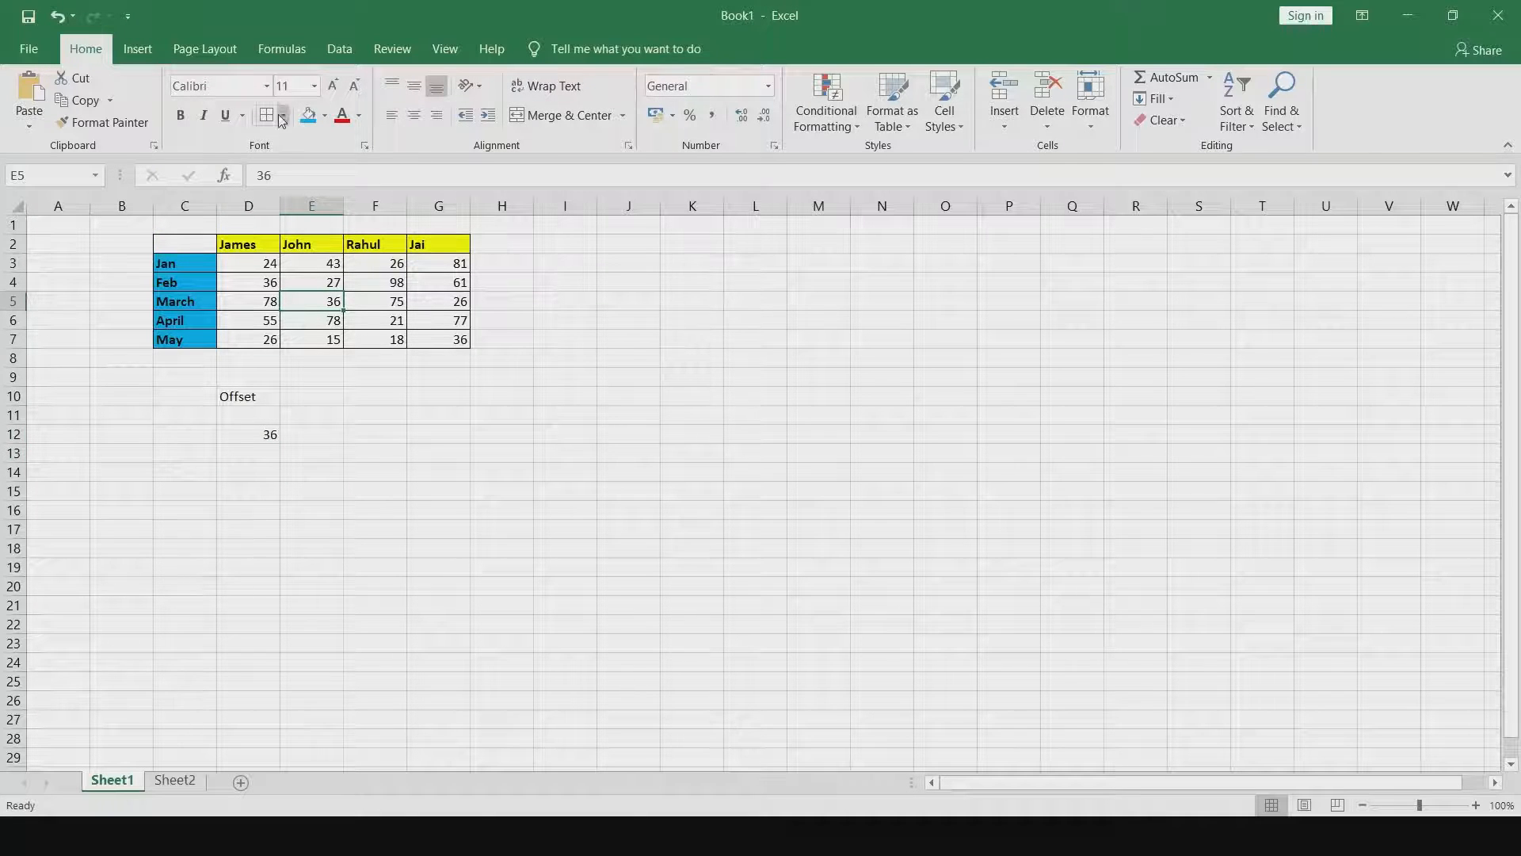
click(324, 121)
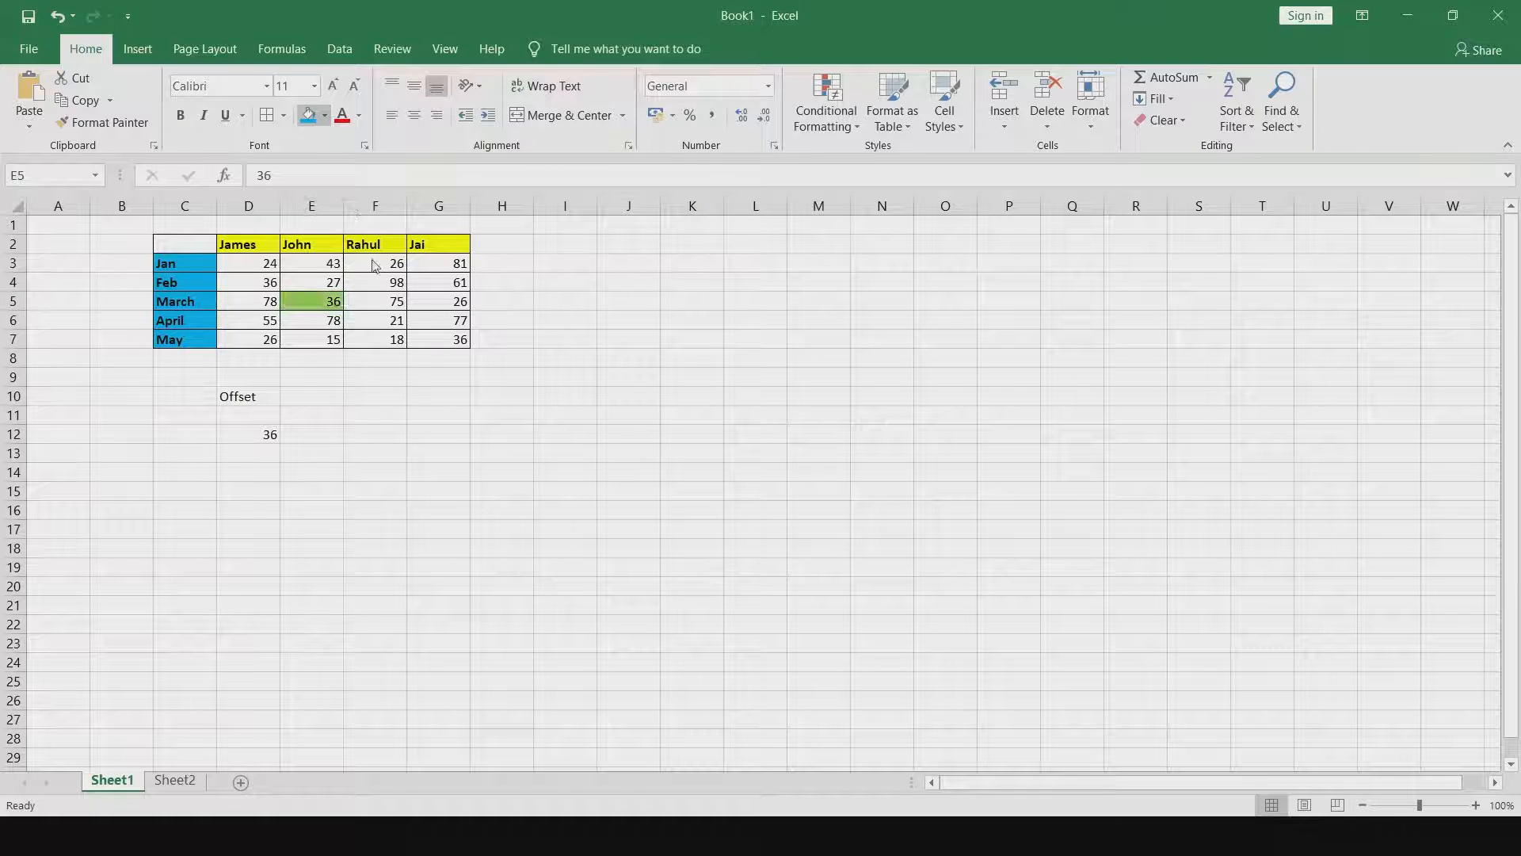
click(308, 277)
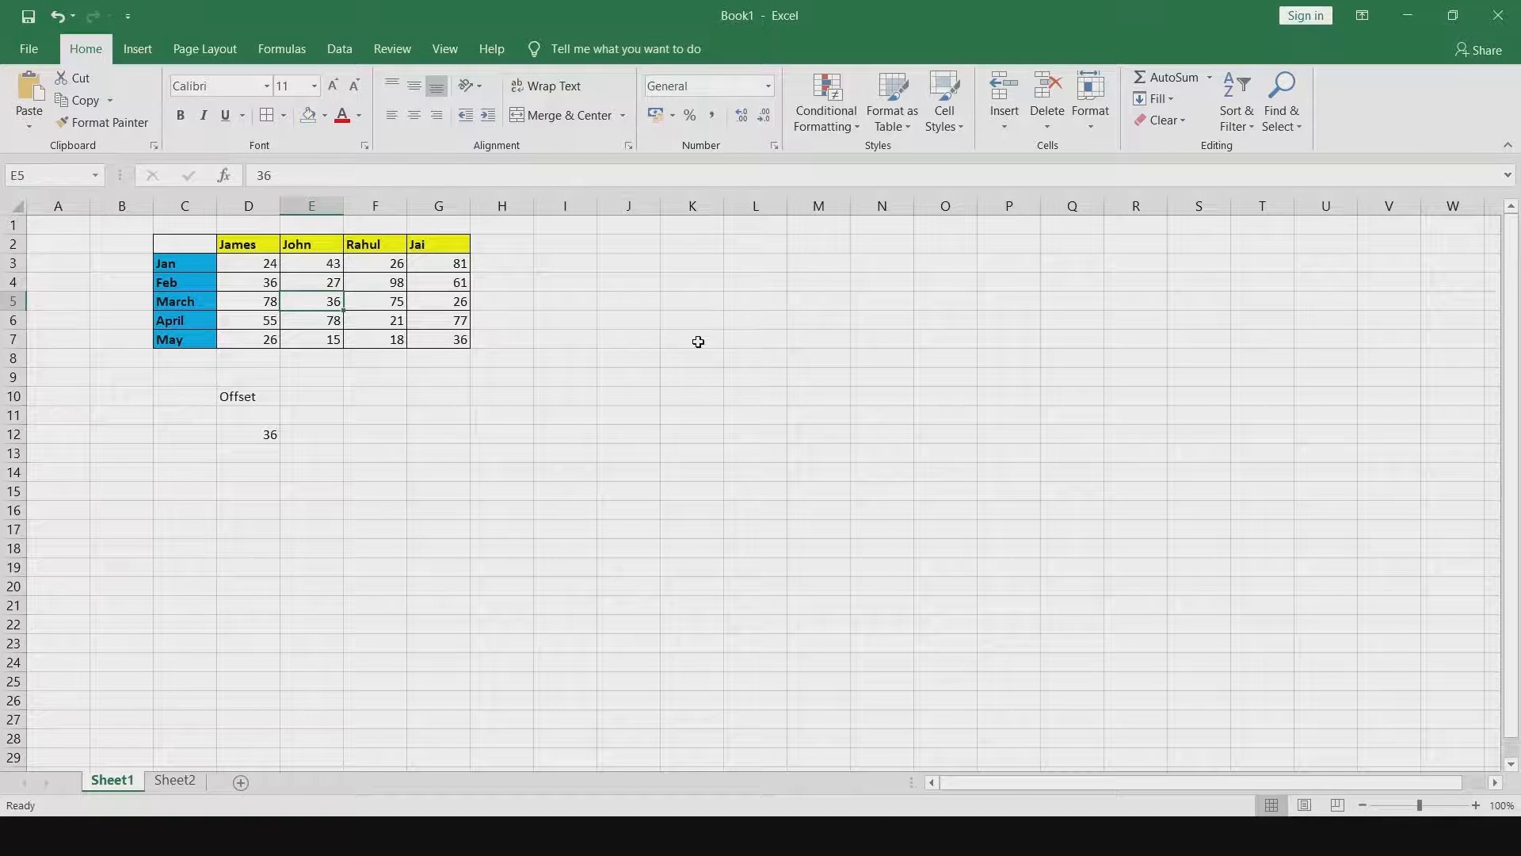
click(325, 118)
click(315, 286)
click(325, 118)
click(396, 257)
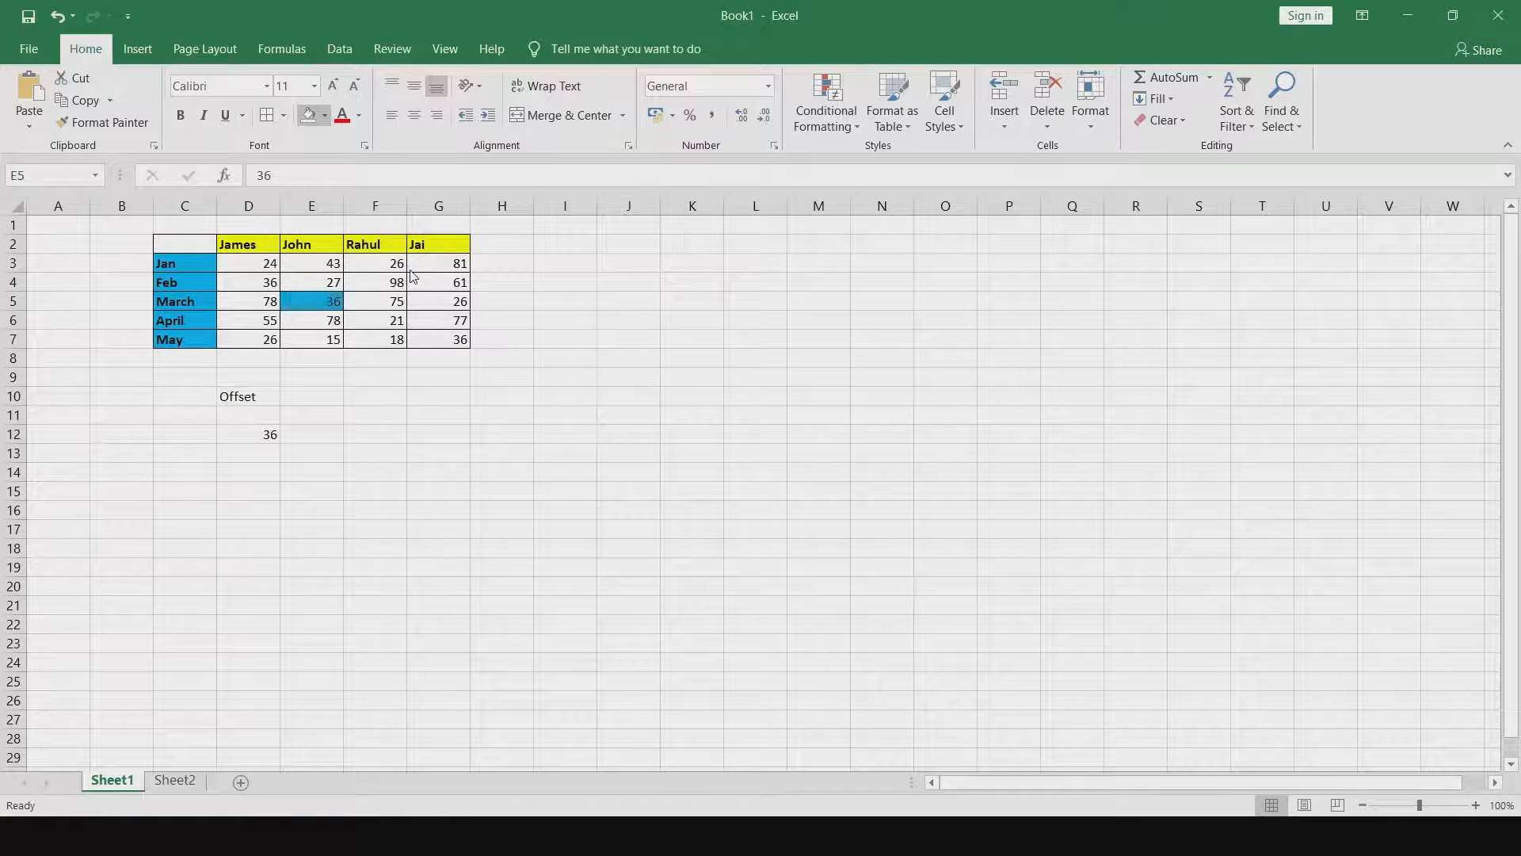
click(343, 266)
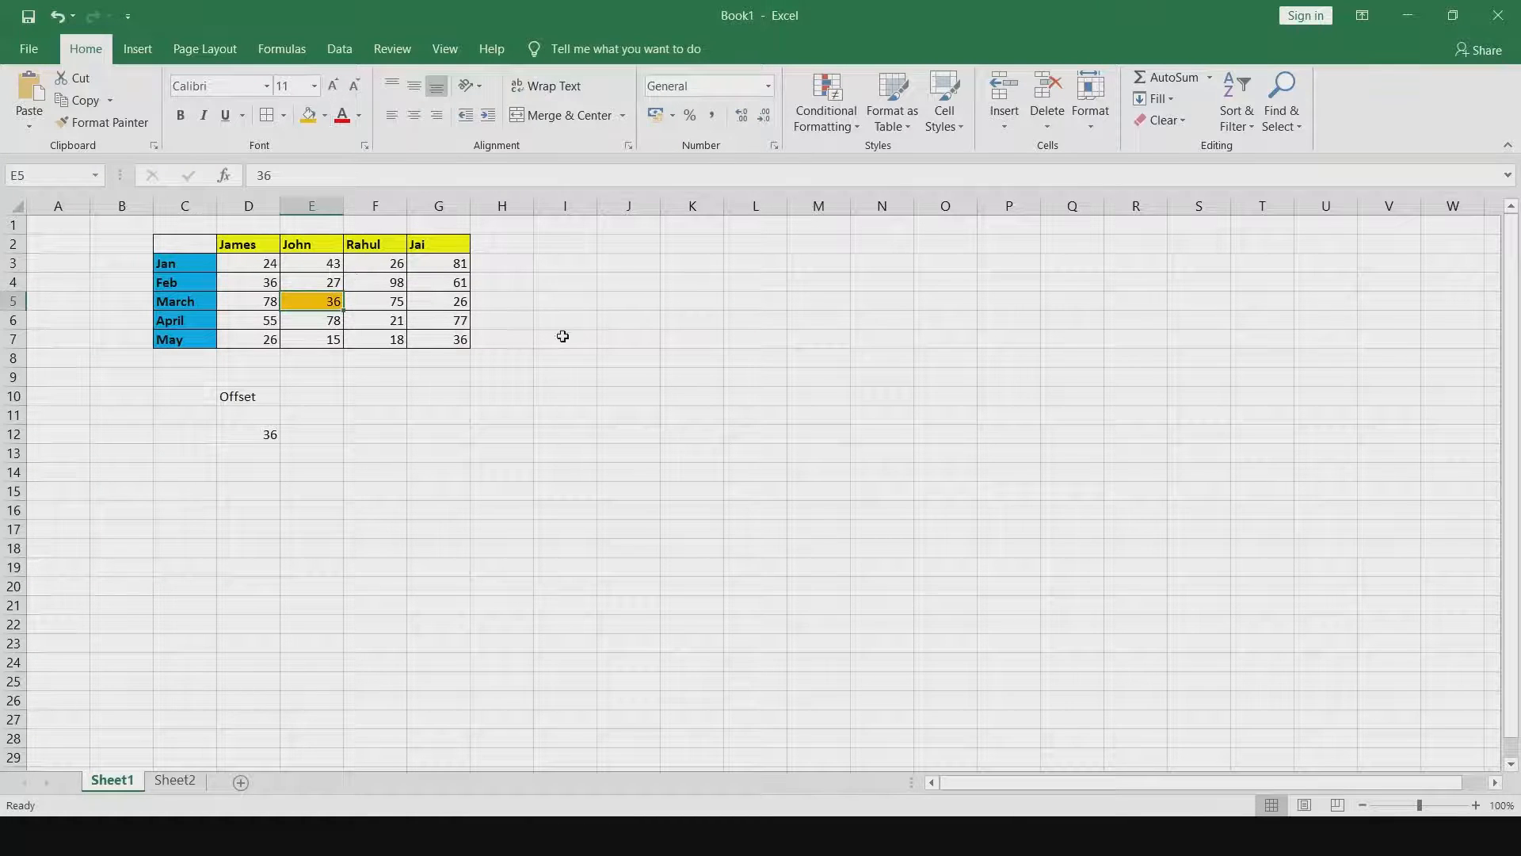
Enter the formula =OFFSET(C2,5,3) in cell G12, again referencing C2.
click(606, 374)
click(269, 437)
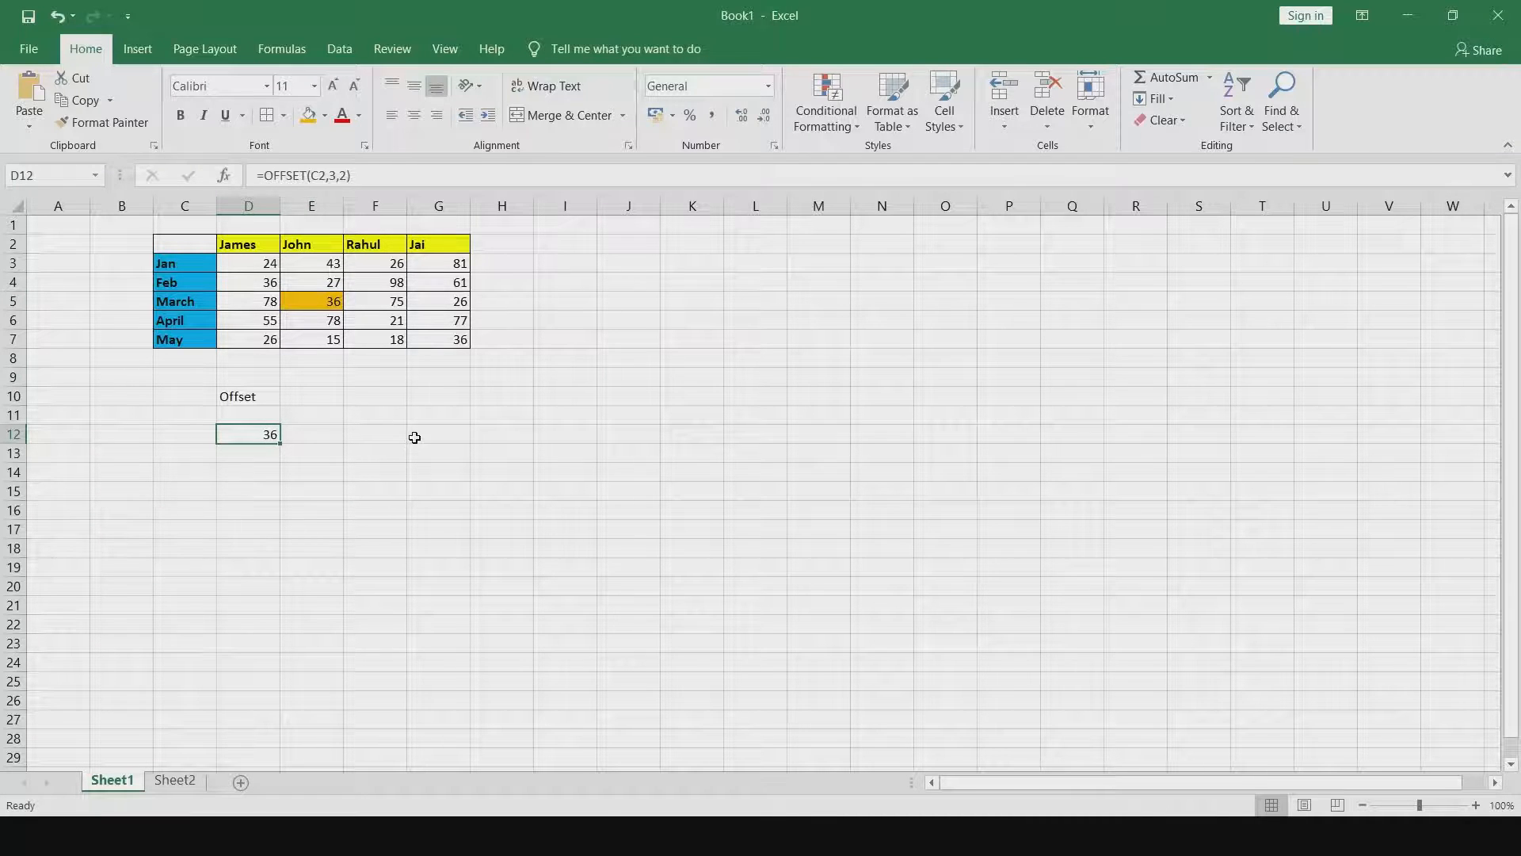
click(414, 437)
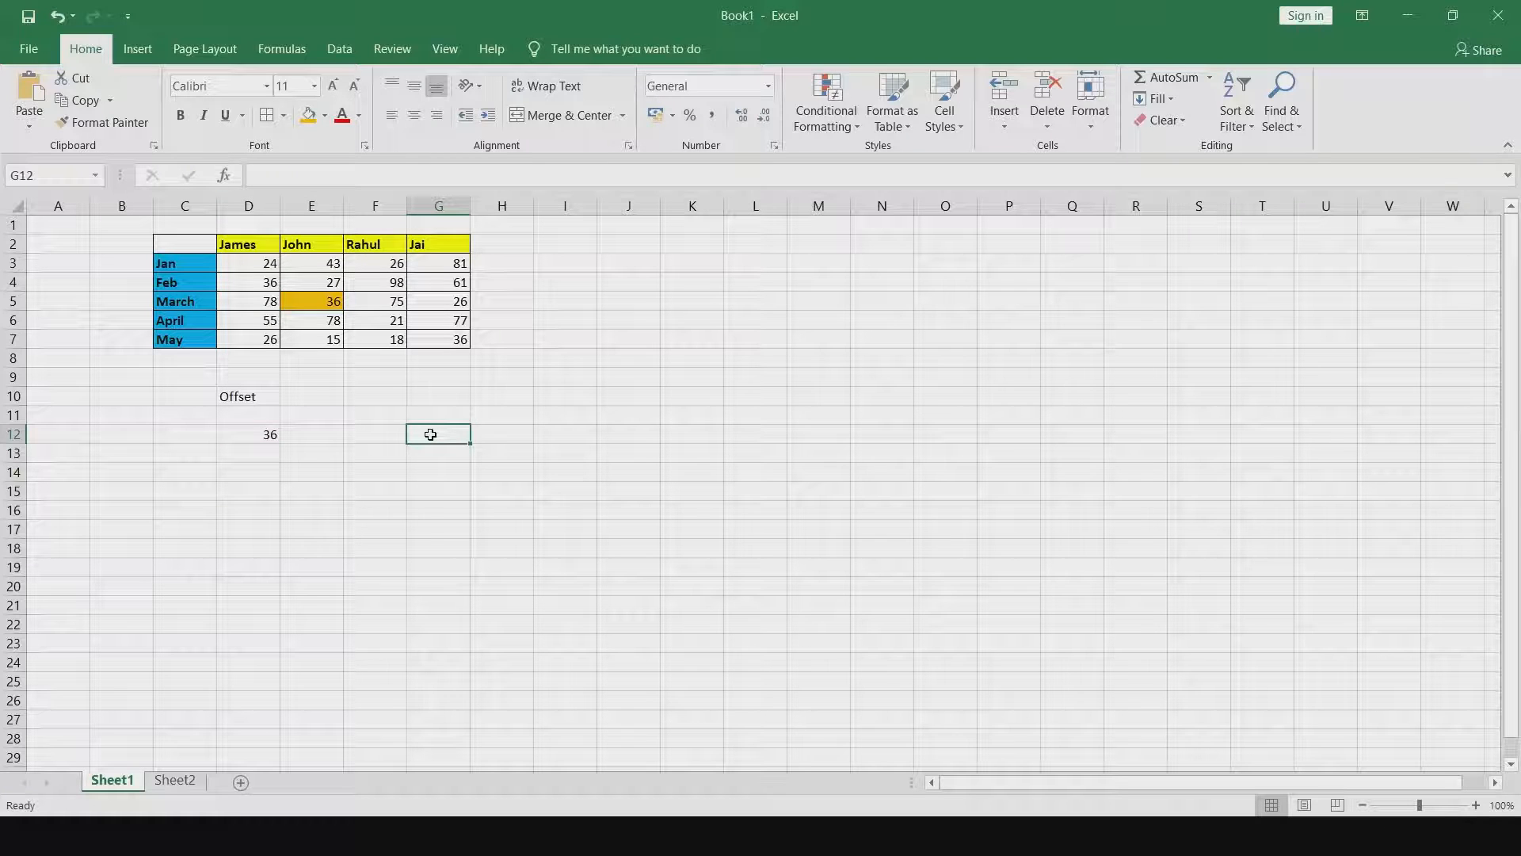
text(=off)
key(Tab)
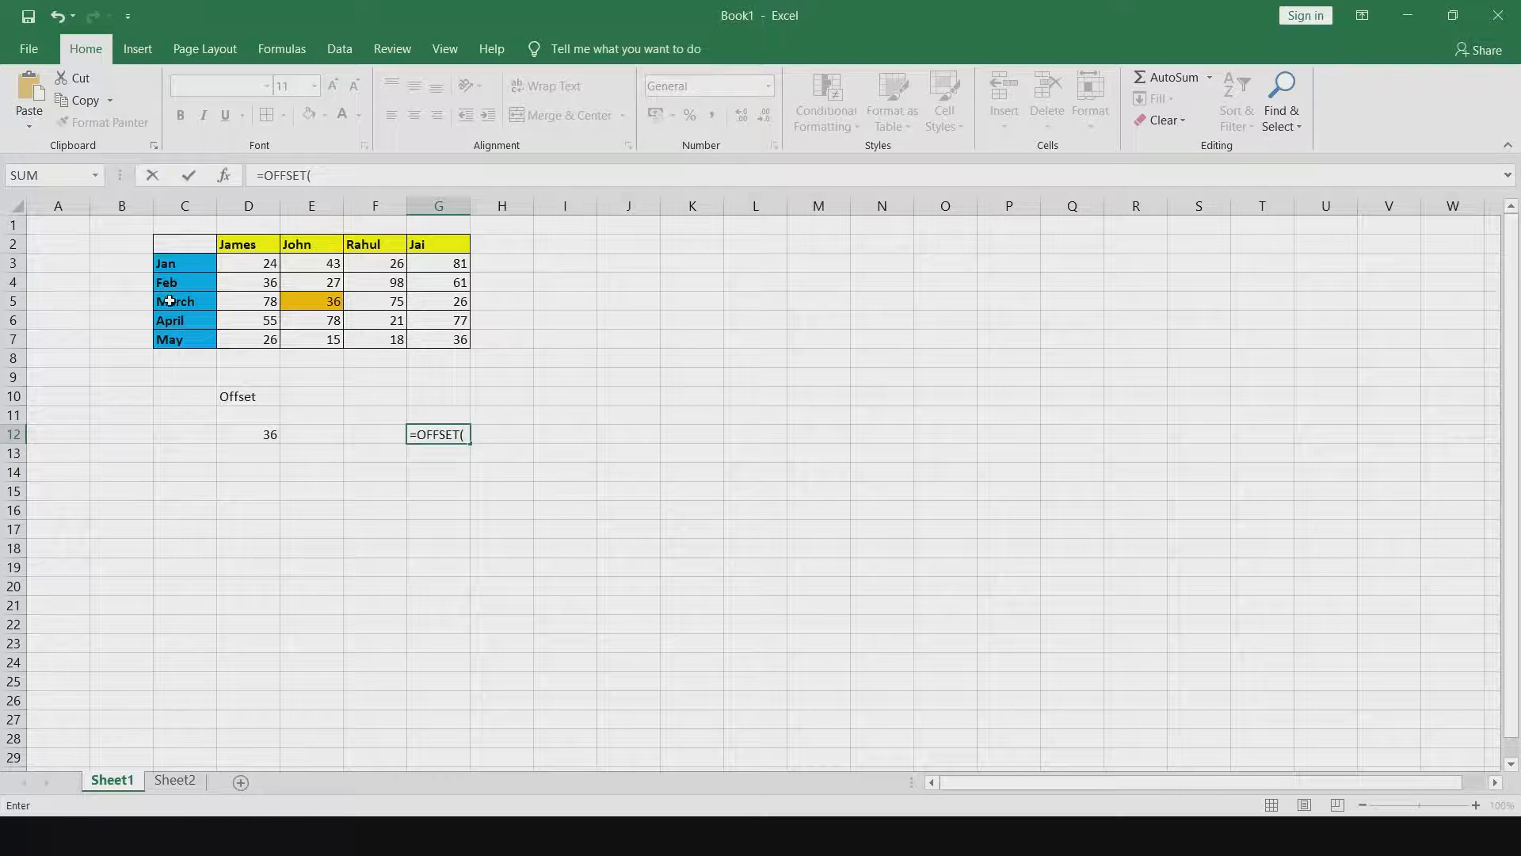
click(181, 245)
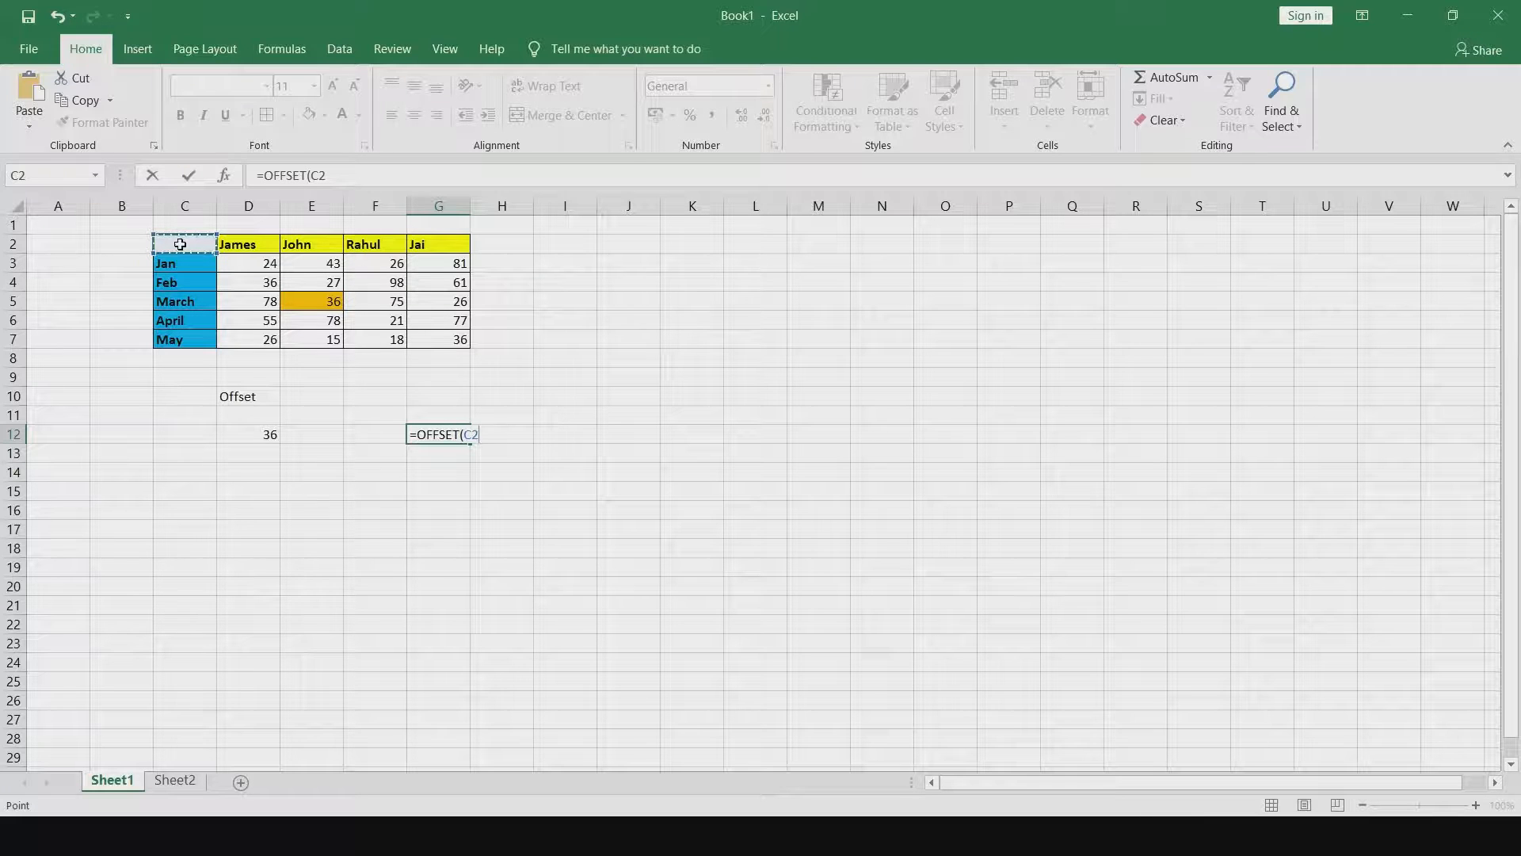
text(,)
text(3))
key(Return)
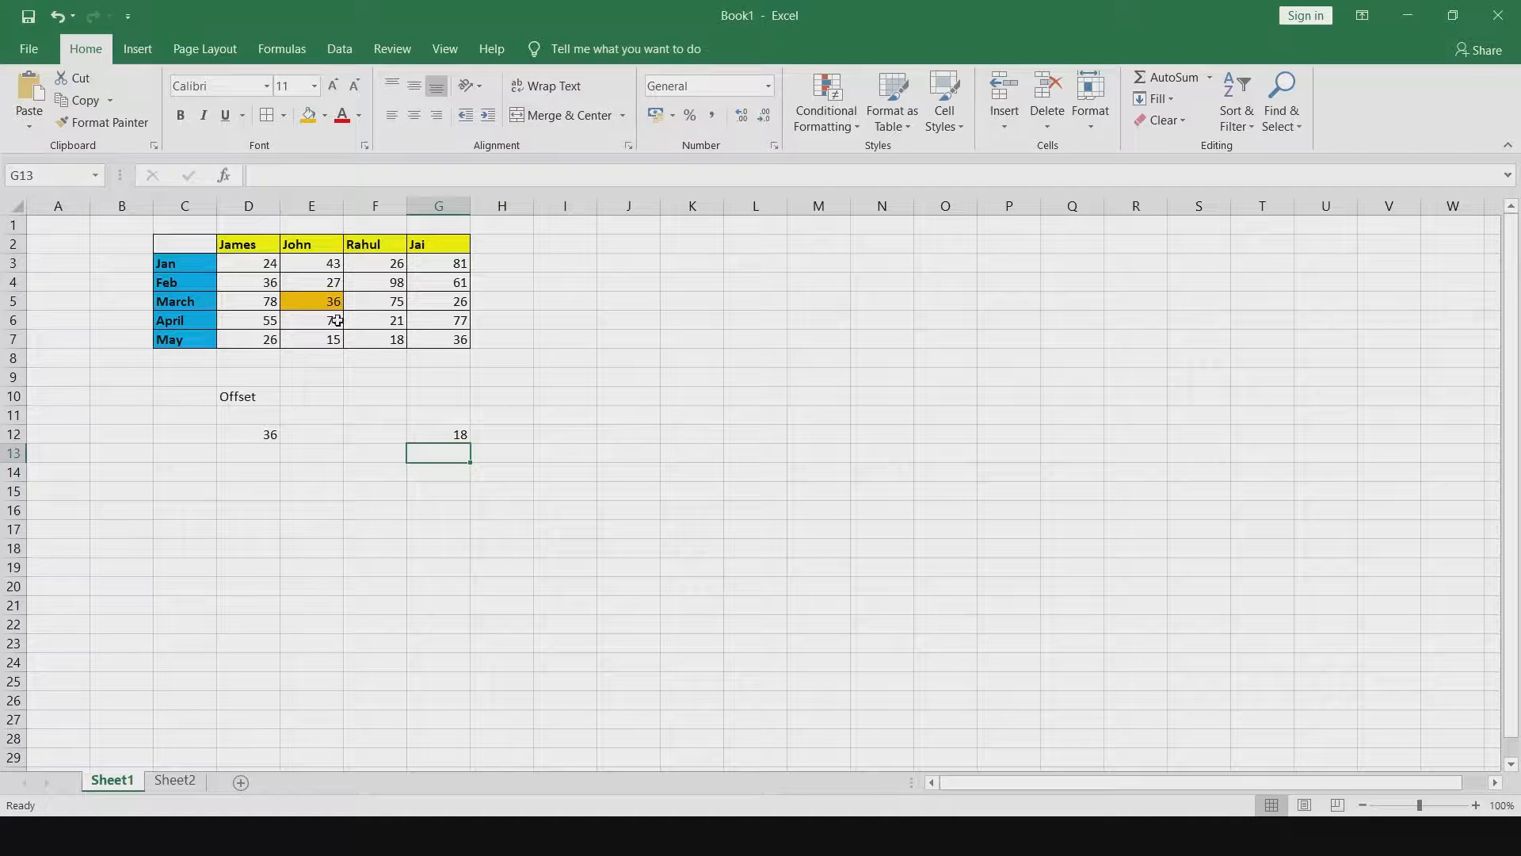
Copy the D12 OFFSET formula down to D14 with the fill handle.
click(371, 336)
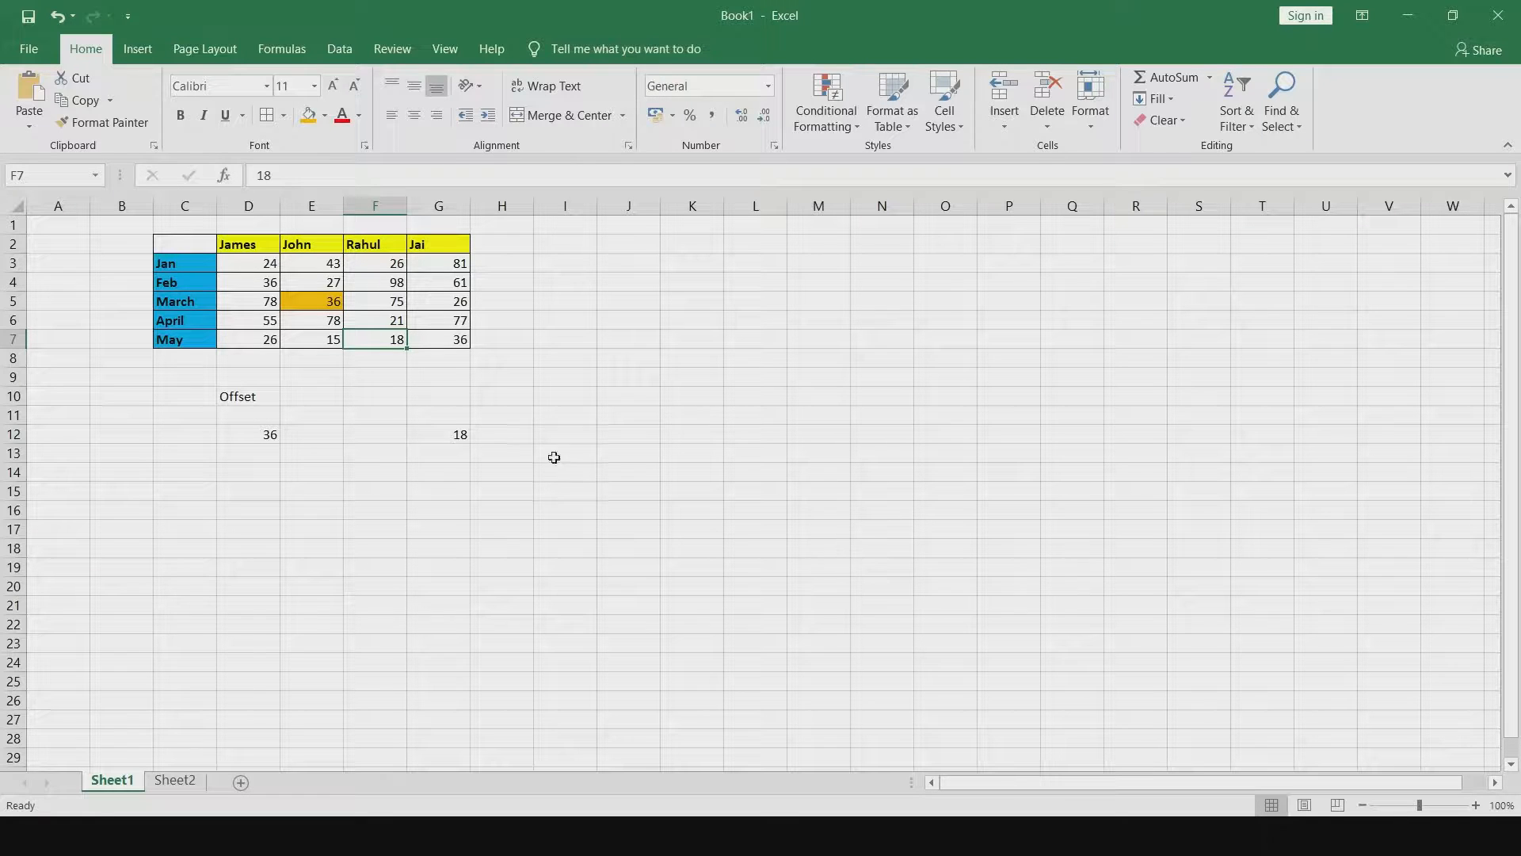
click(451, 435)
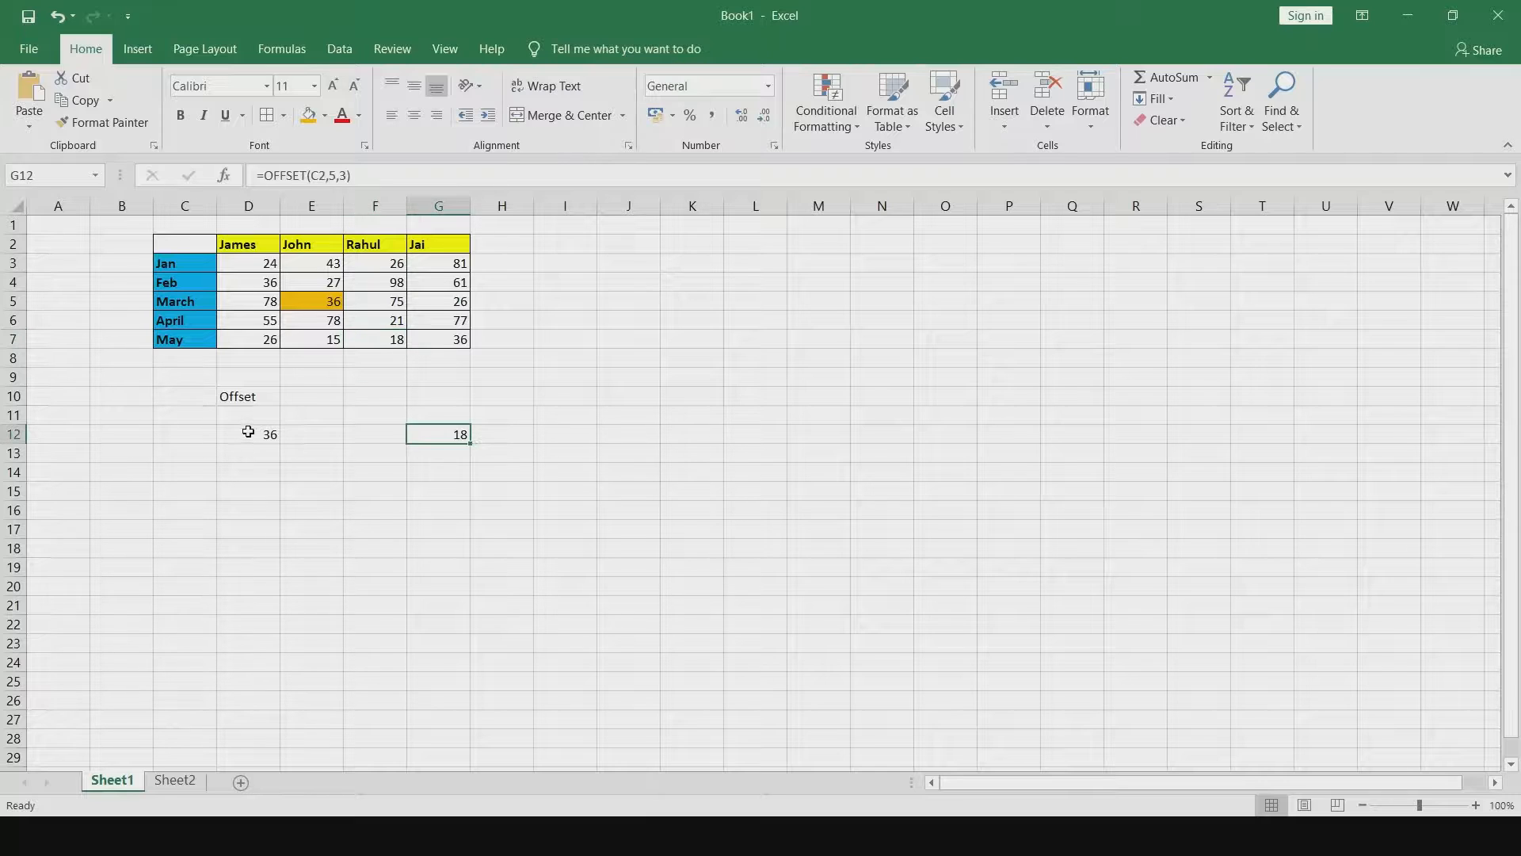
click(248, 433)
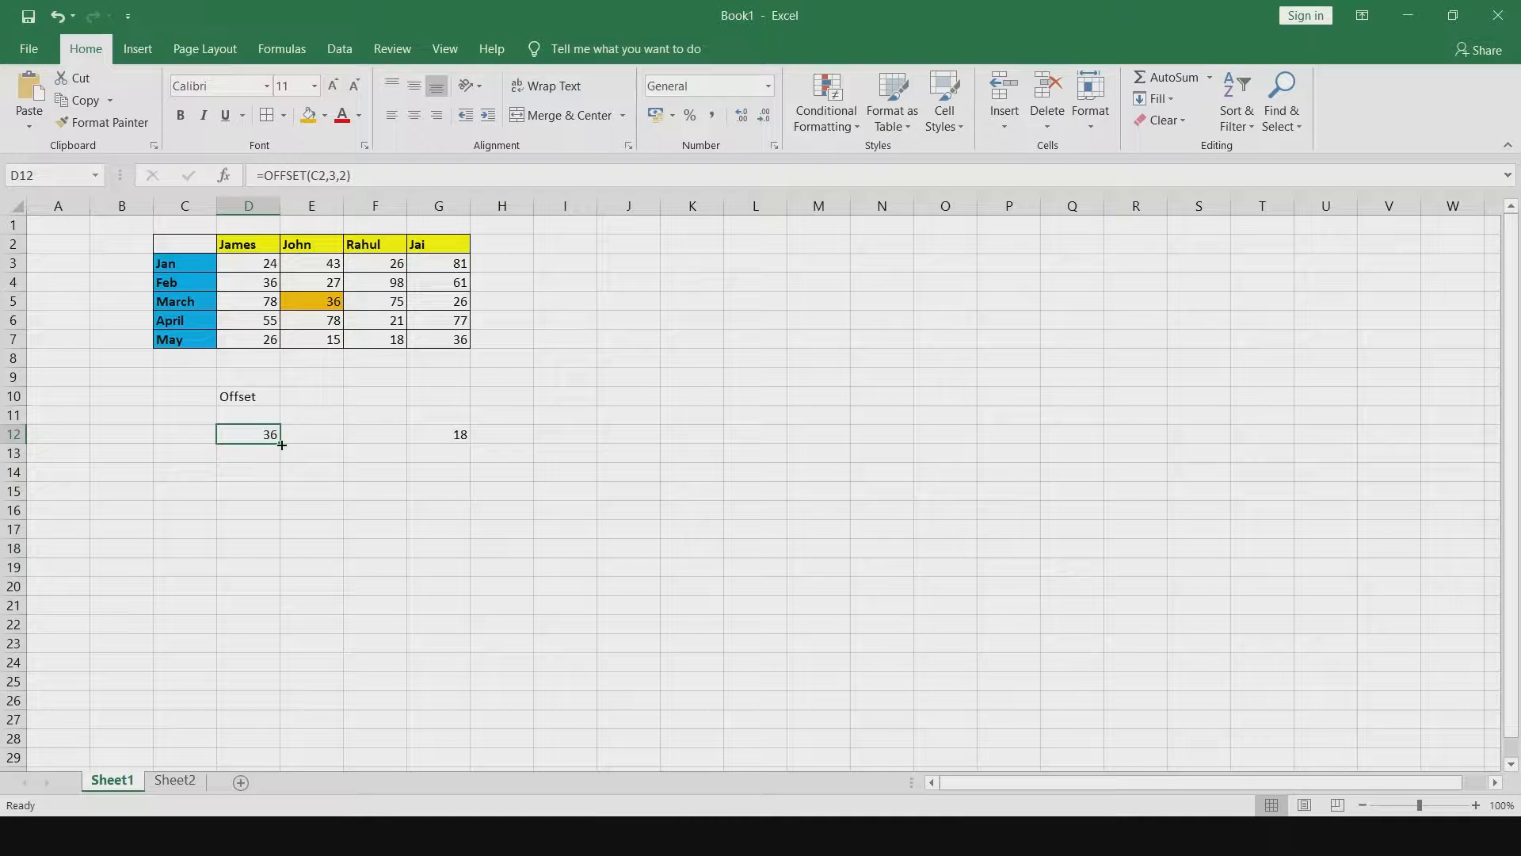
drag(281, 445, 281, 445)
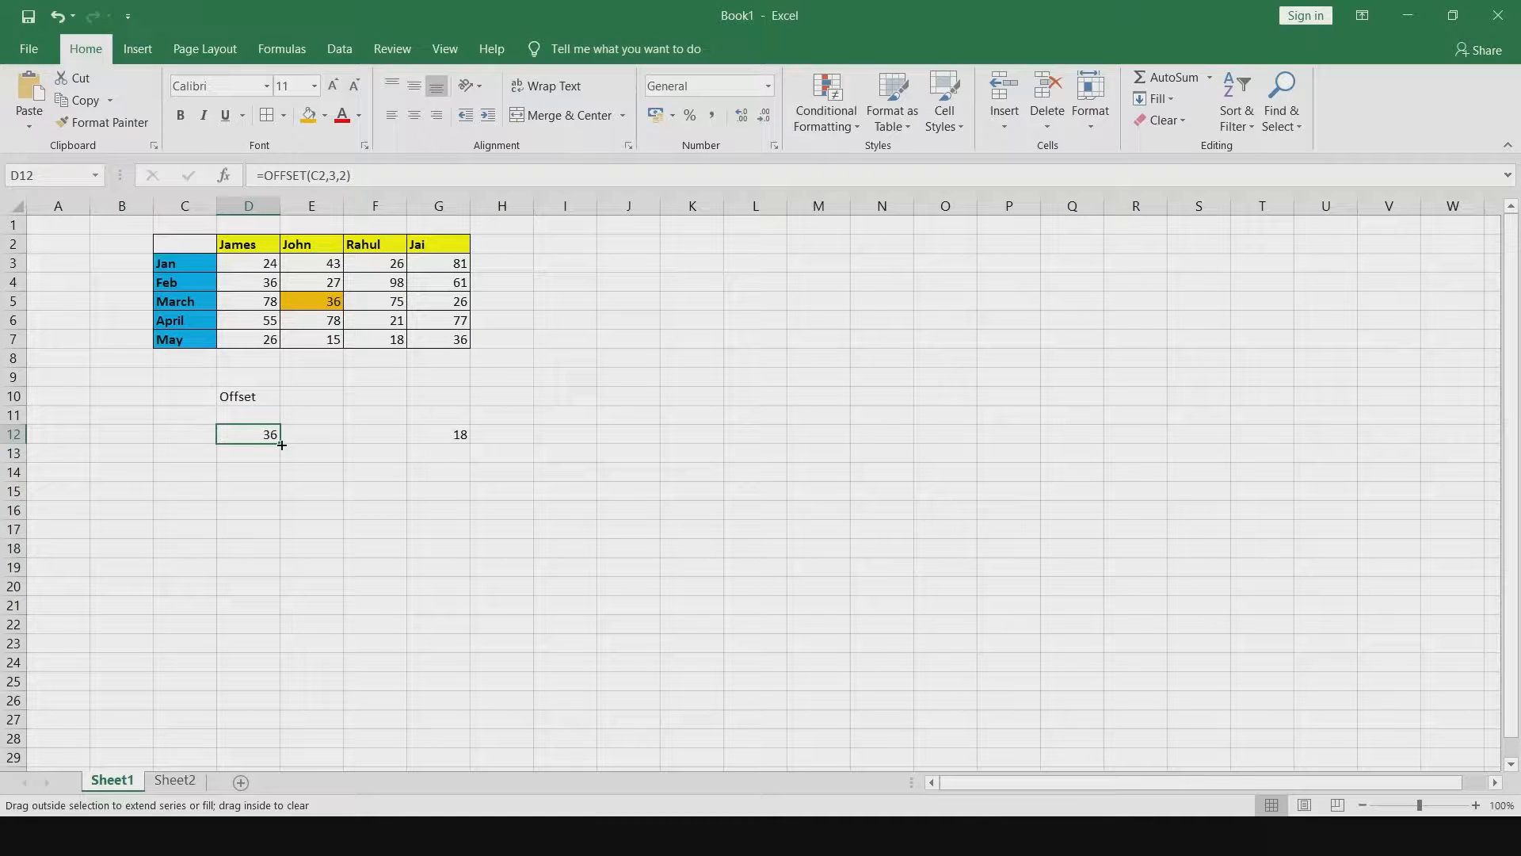
drag(281, 446, 279, 480)
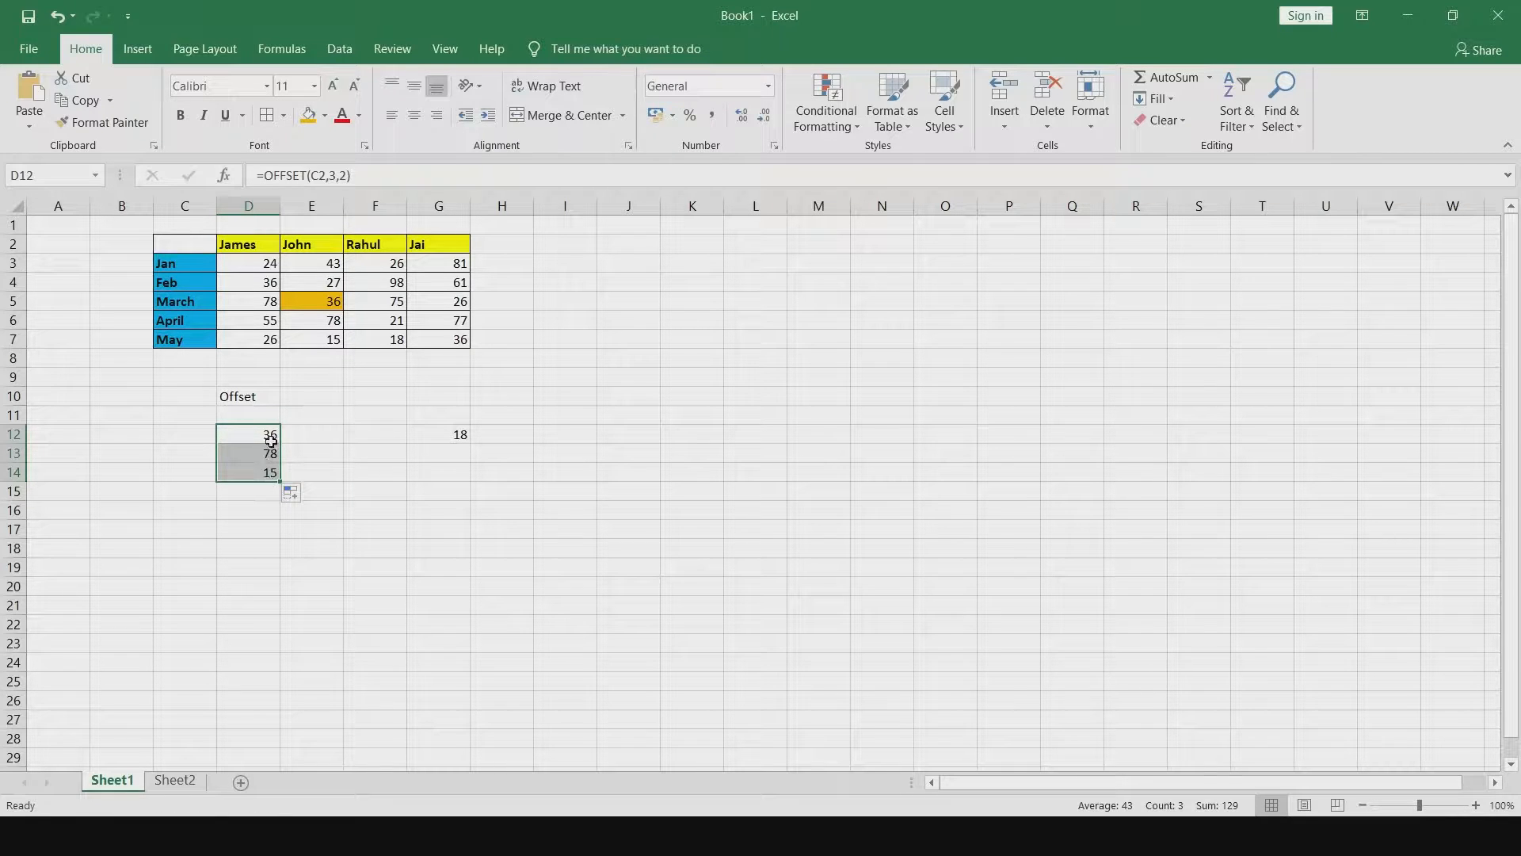
Copy the D12 OFFSET formula across row 12 to F12 with the fill handle.
drag(318, 326, 322, 340)
click(269, 464)
key(Up)
key(Up)
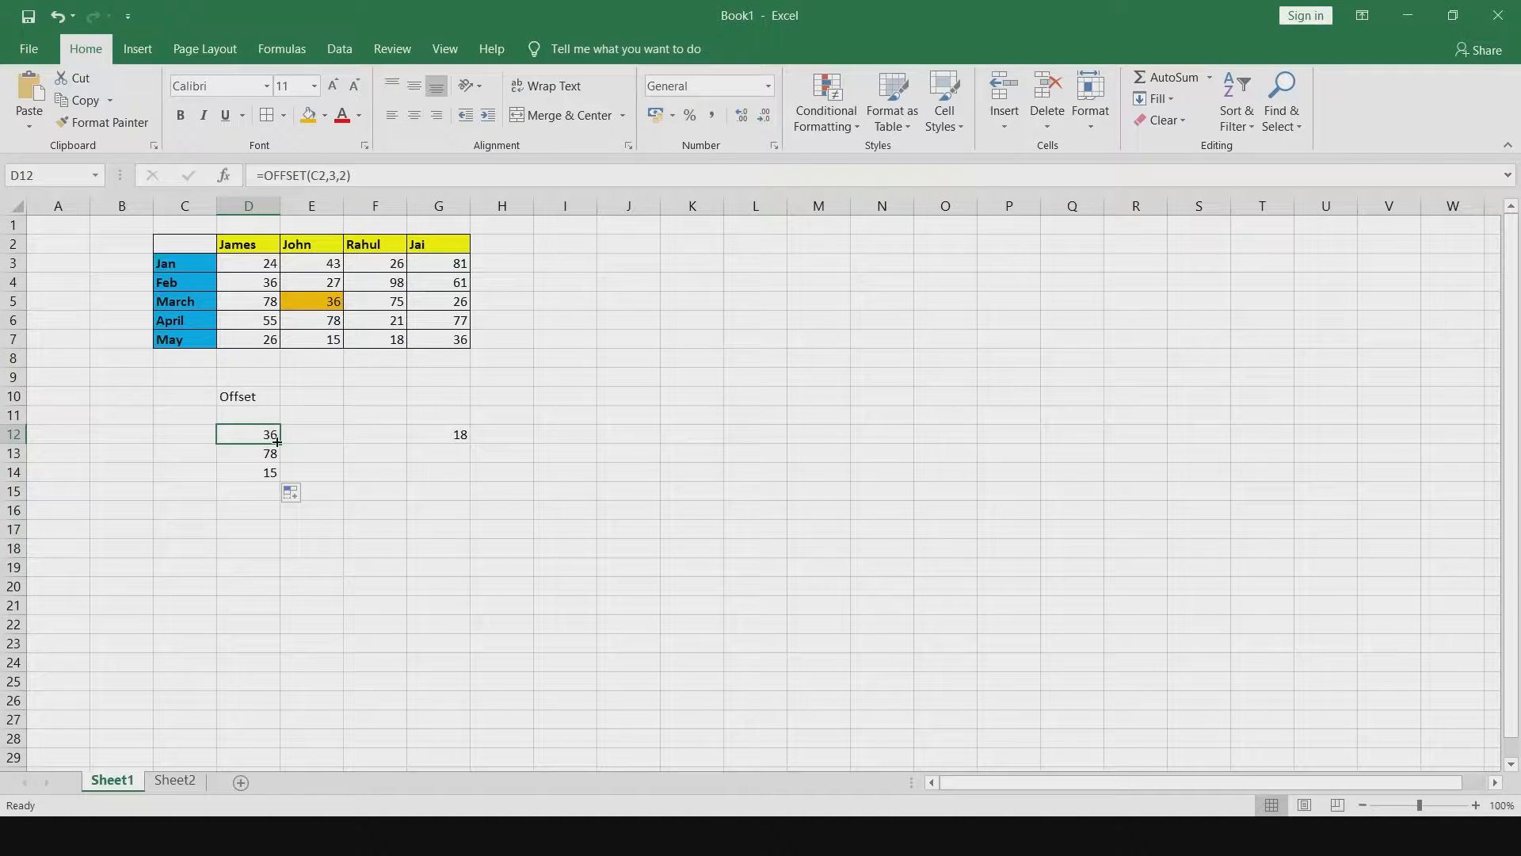
drag(277, 441, 400, 438)
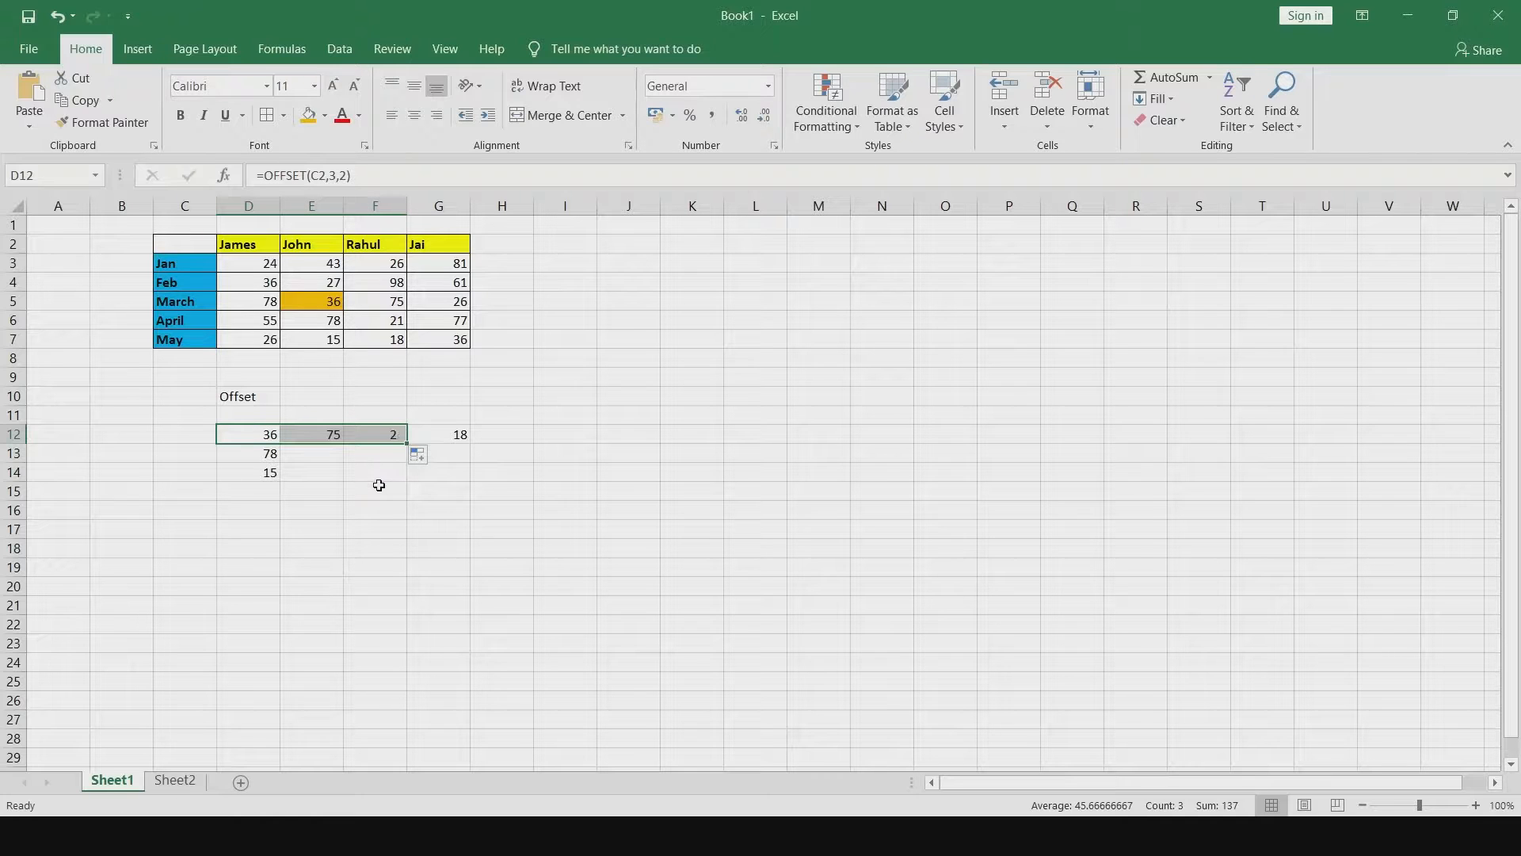
Fill the E12 formula down and across so the range E12:F14 holds copied OFFSET formulas.
click(326, 432)
click(277, 434)
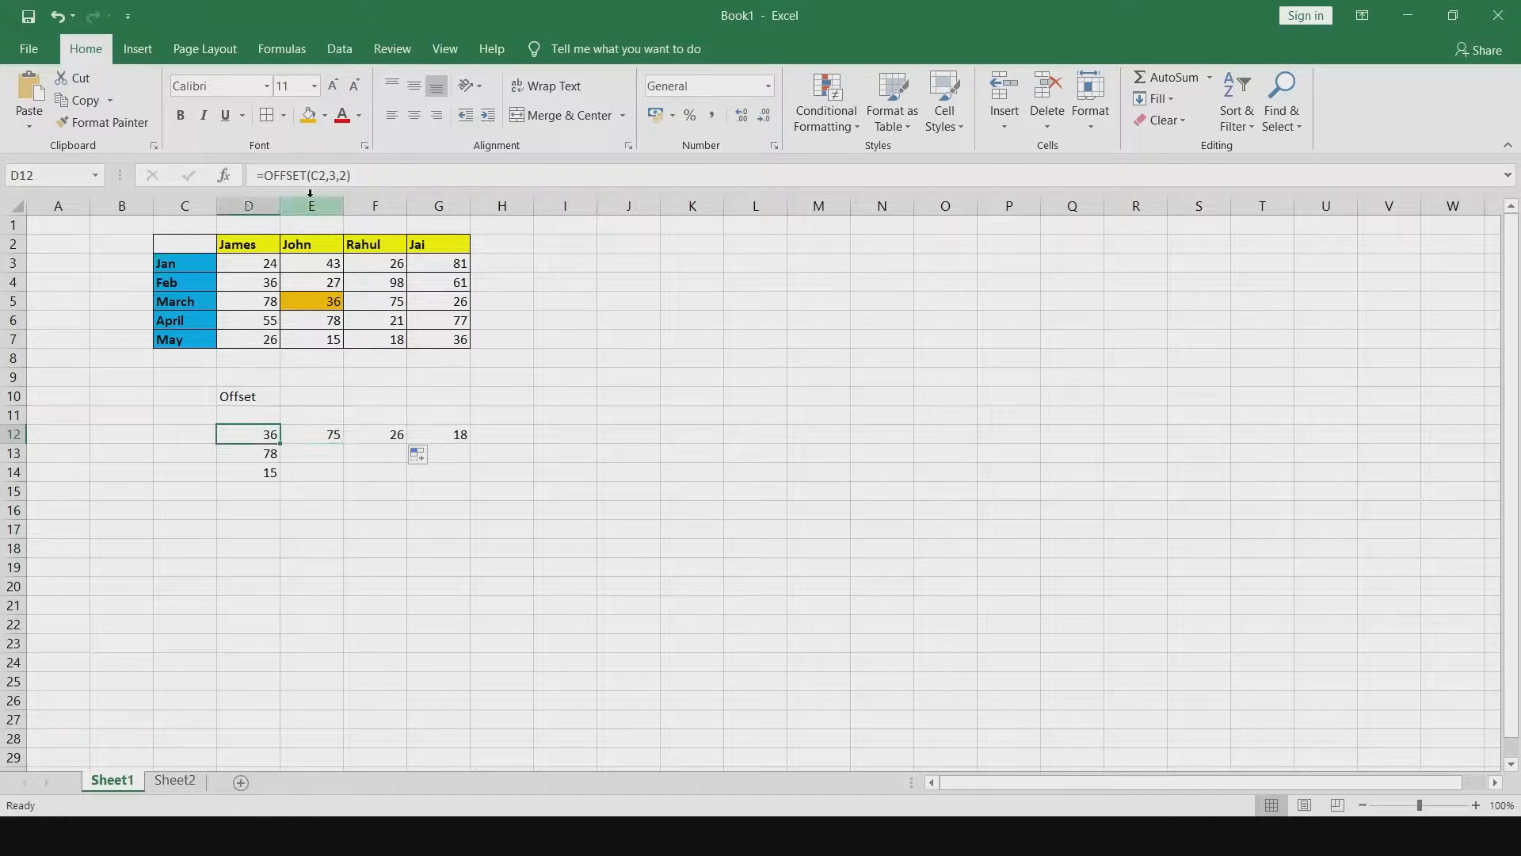
click(315, 431)
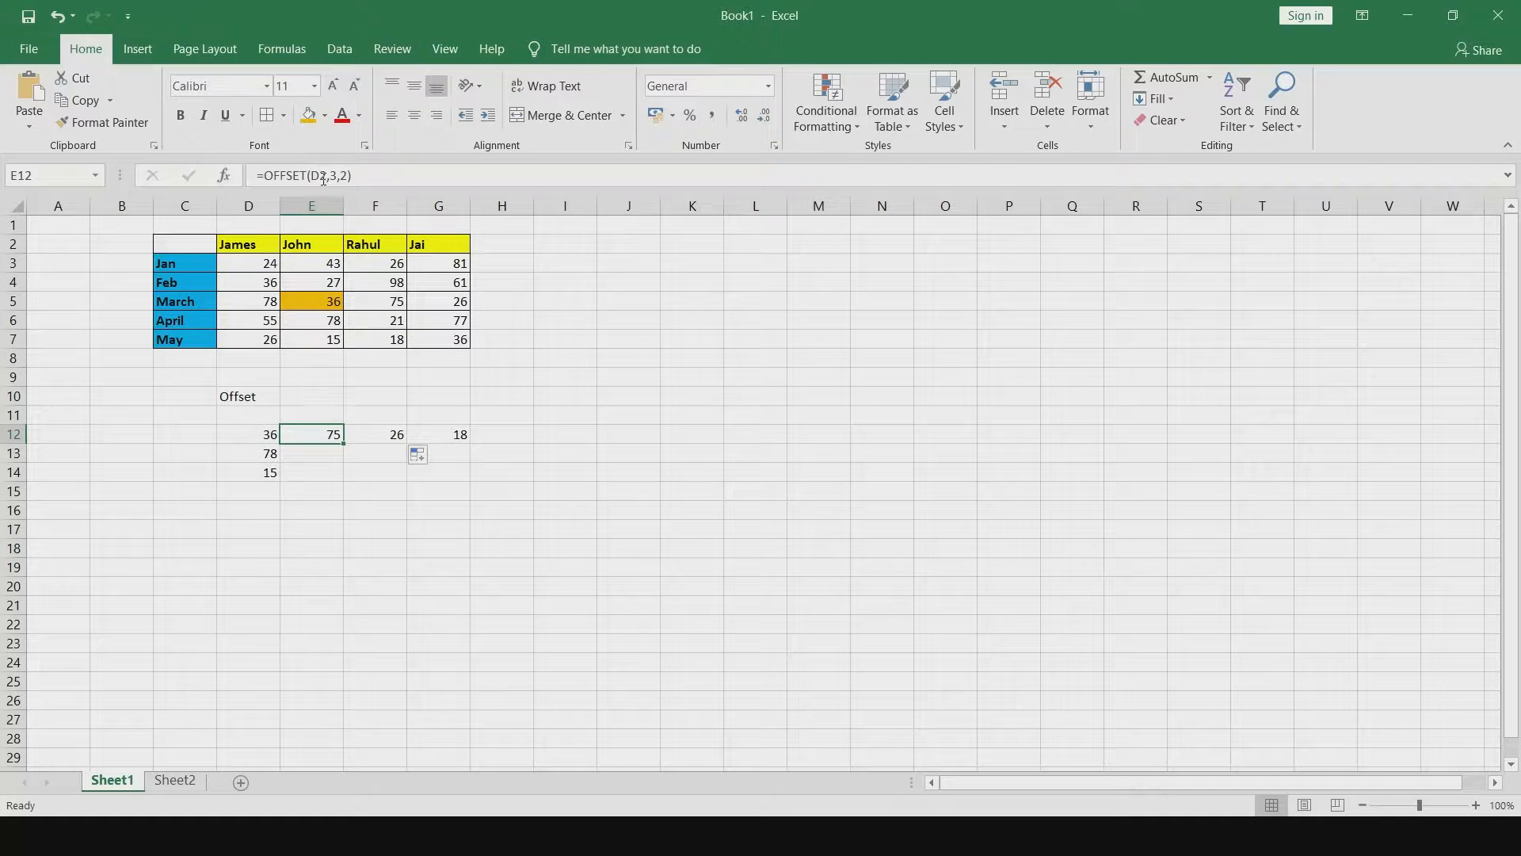
click(374, 438)
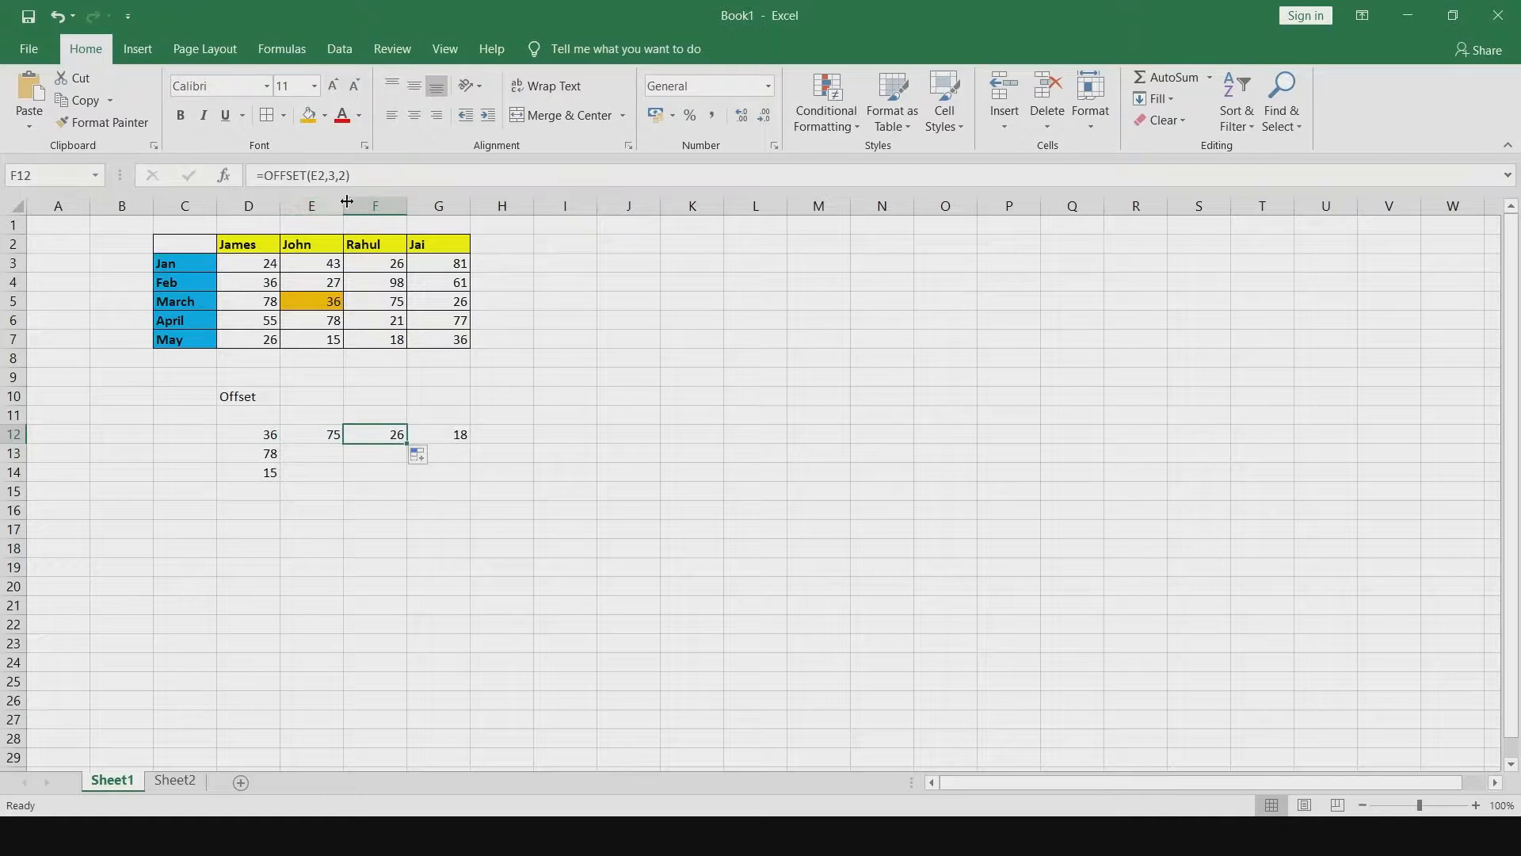
click(323, 443)
drag(343, 443, 344, 479)
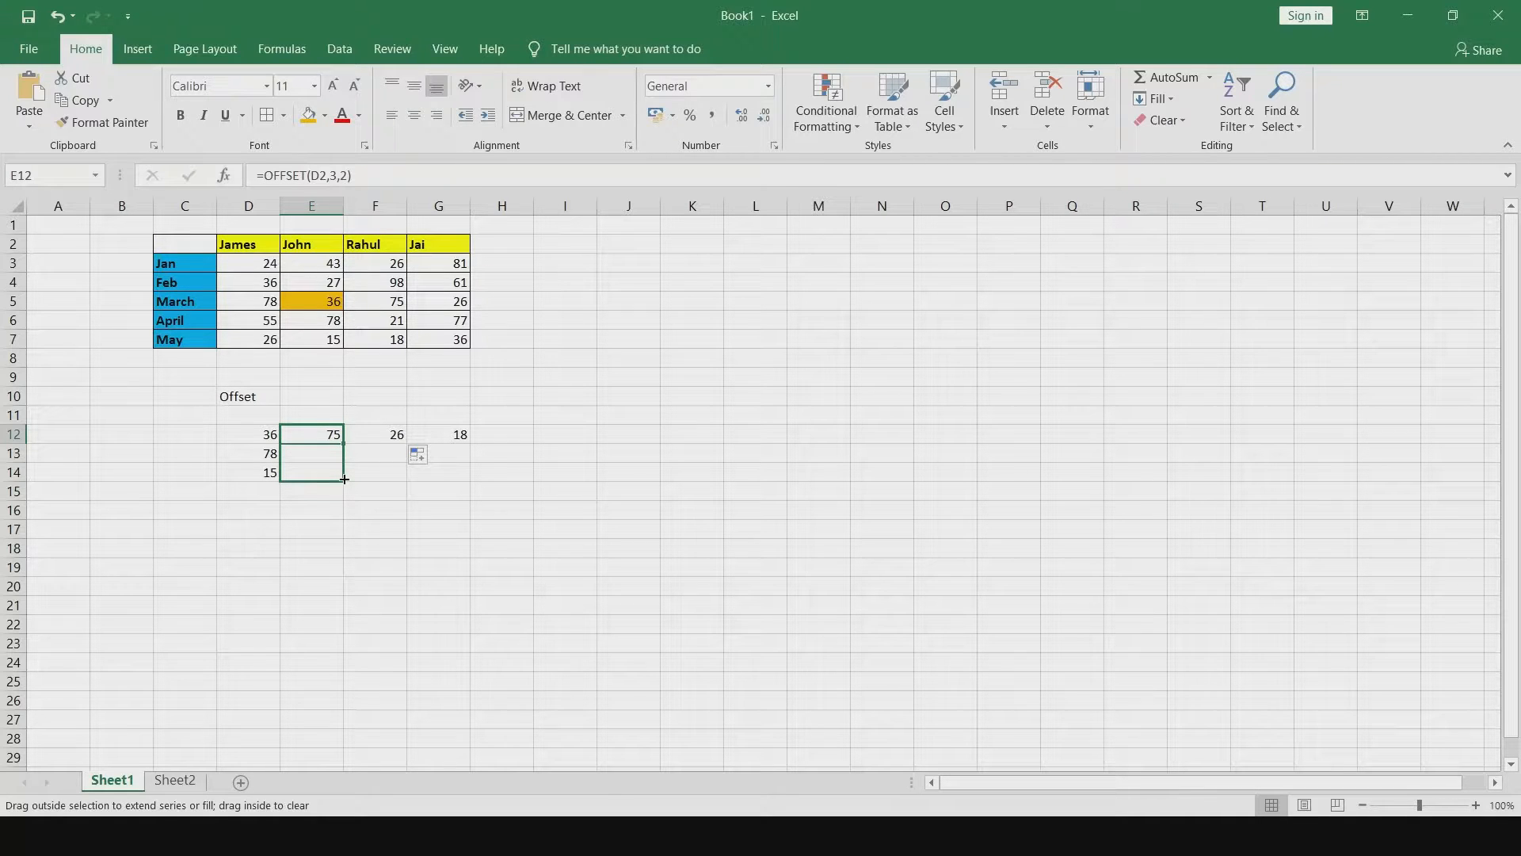
drag(345, 479, 410, 480)
click(389, 434)
click(816, 473)
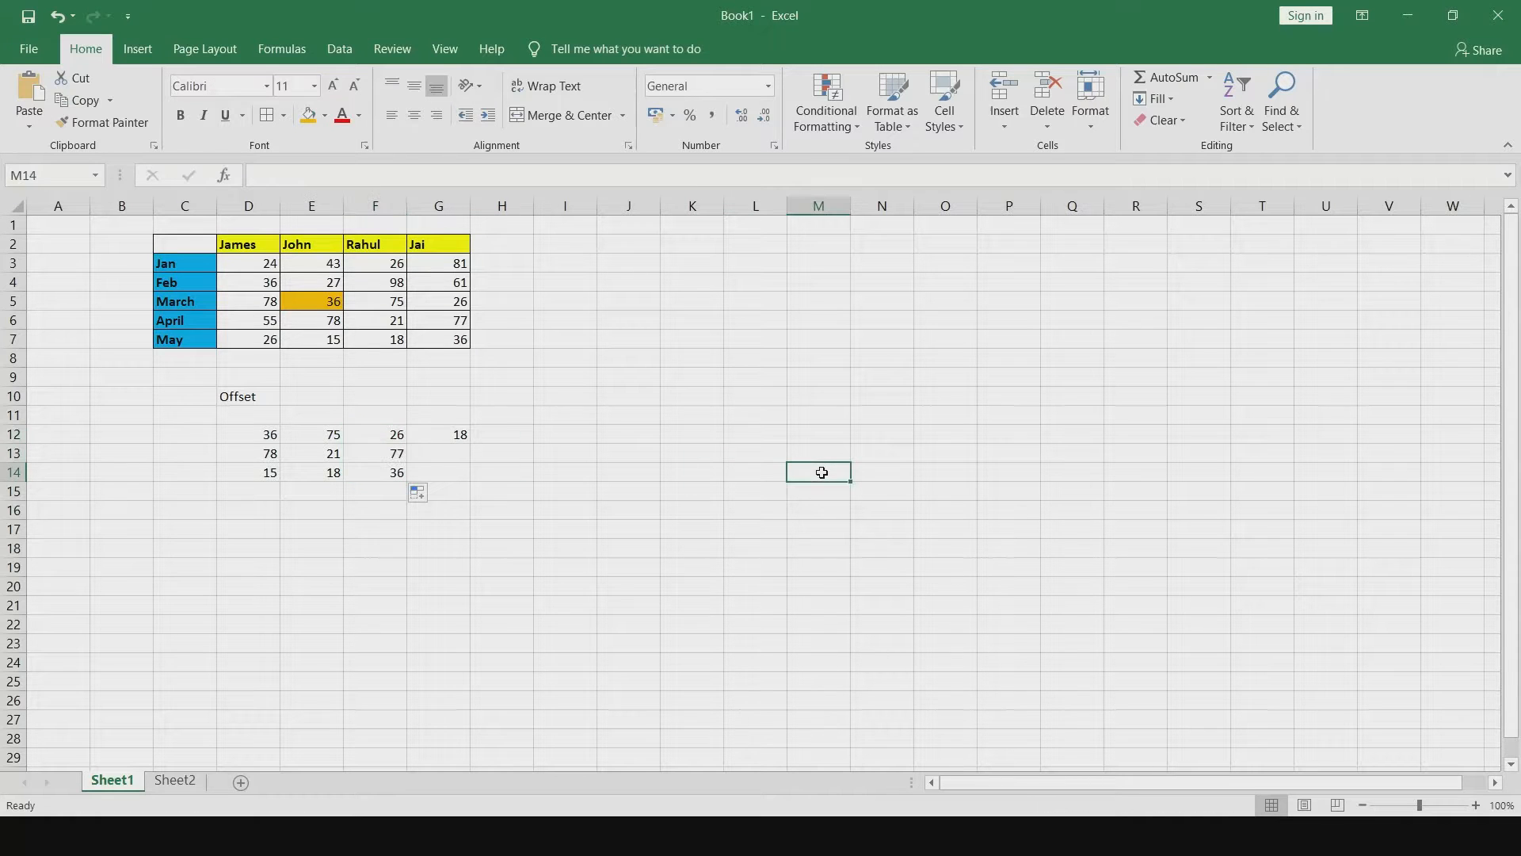
click(385, 436)
click(705, 431)
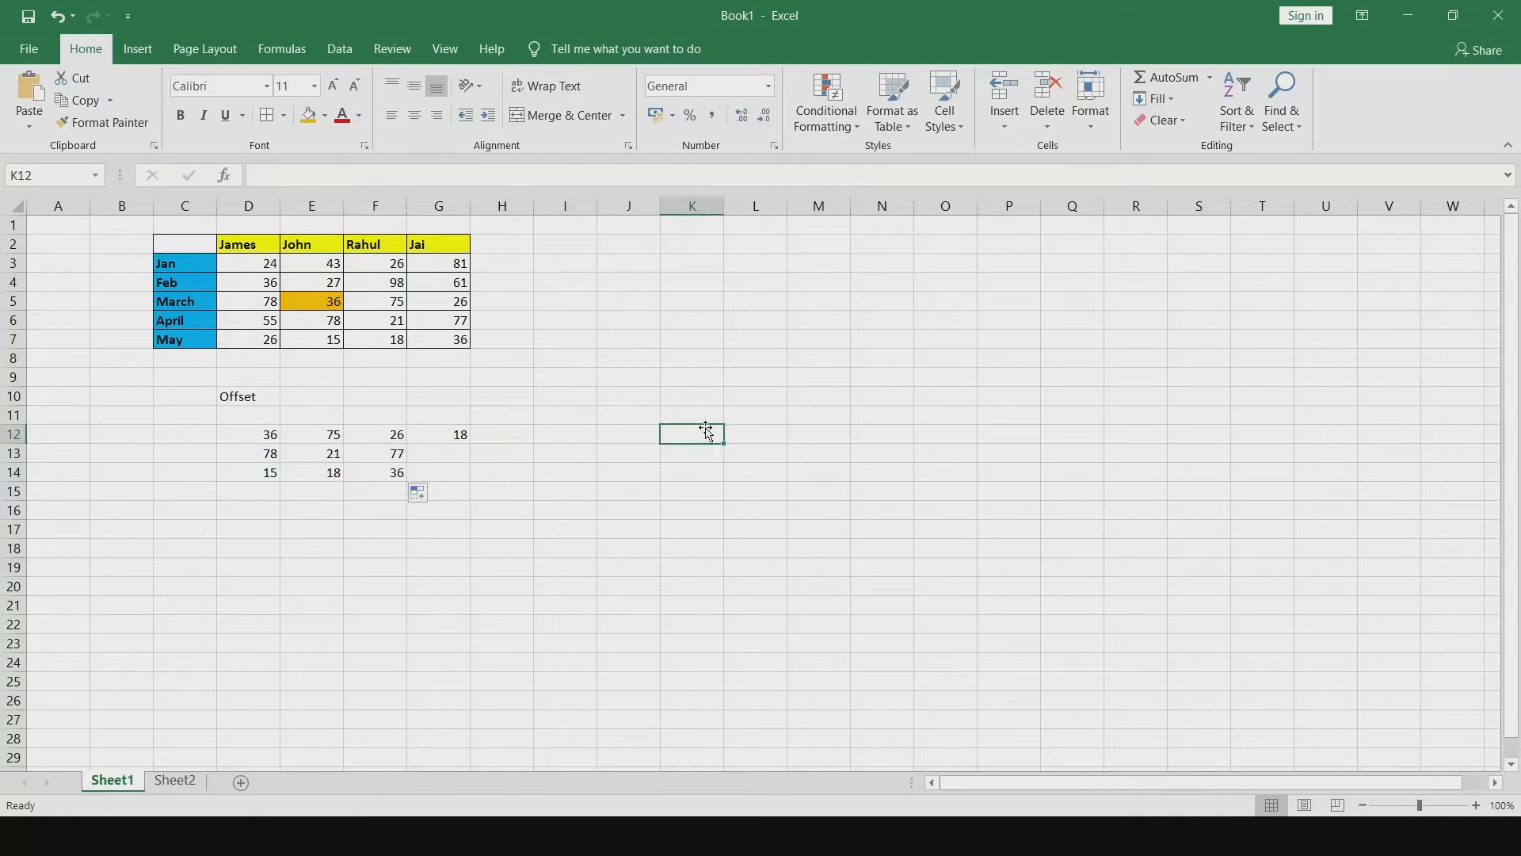